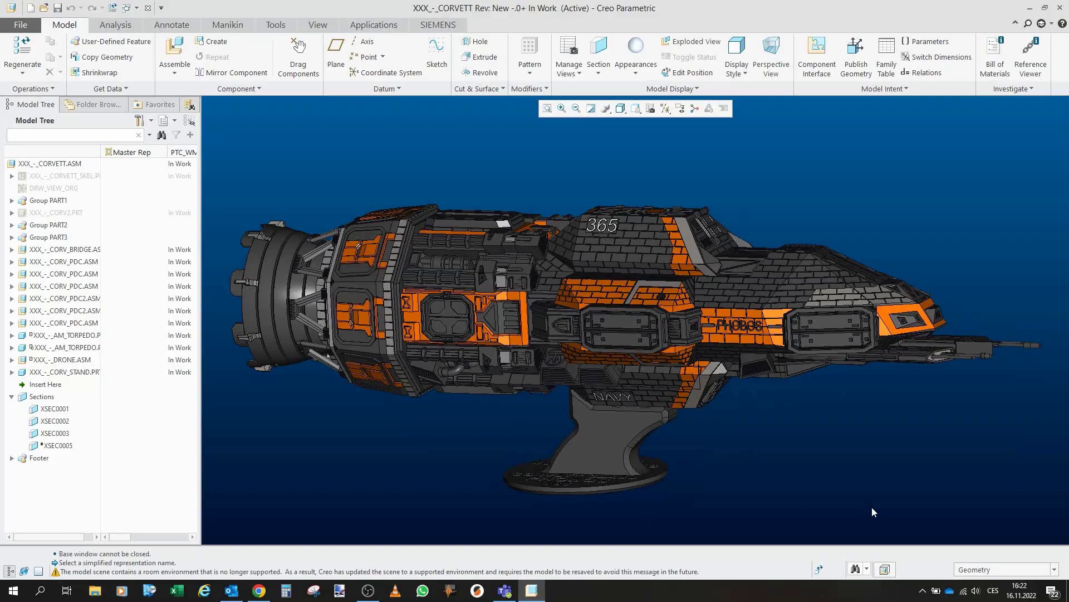
- Examine the corvette assembly's side from several angles, from the engine ring to the nose guns and the stand
middle_click_drag(750, 444, 744, 440)
scroll(687, 393, "up", 2)
mouse_move(688, 394)
middle_mouse_down()
mouse_move(756, 393)
mouse_move(632, 409)
mouse_move(513, 375)
mouse_move(796, 353)
middle_mouse_up()
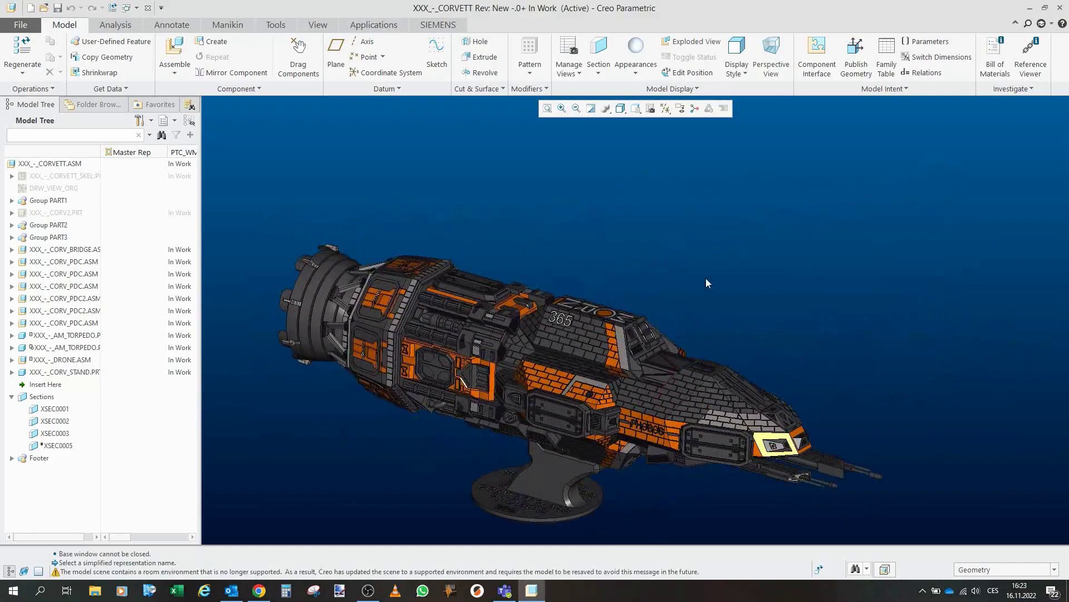
middle_click_drag(712, 250, 728, 221)
scroll(742, 218, "up", 2)
middle_click_drag(688, 321, 697, 370)
mouse_move(761, 468)
middle_mouse_down()
mouse_move(738, 431)
mouse_move(733, 445)
mouse_move(745, 435)
mouse_move(672, 371)
mouse_move(785, 486)
middle_mouse_up()
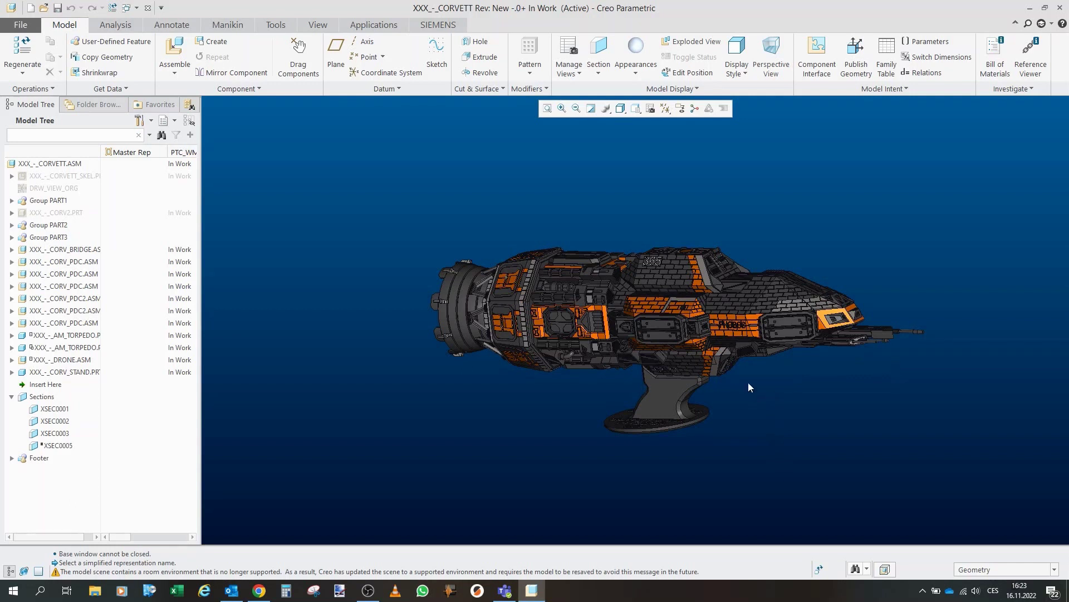
middle_click_drag(746, 376, 765, 333)
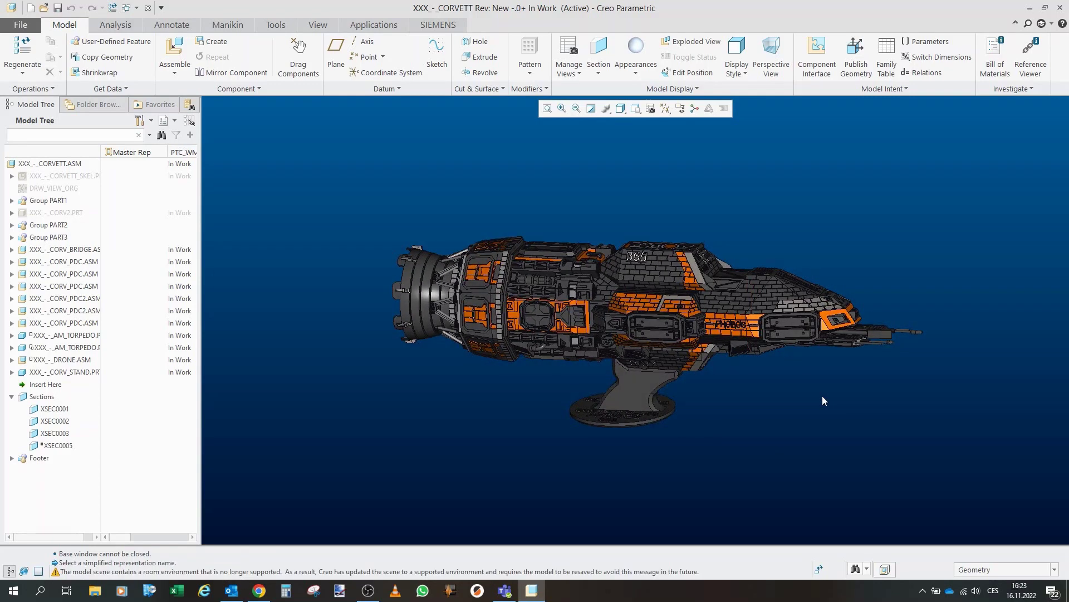
mouse_move(822, 396)
middle_mouse_down()
mouse_move(781, 390)
mouse_move(788, 381)
middle_mouse_up()
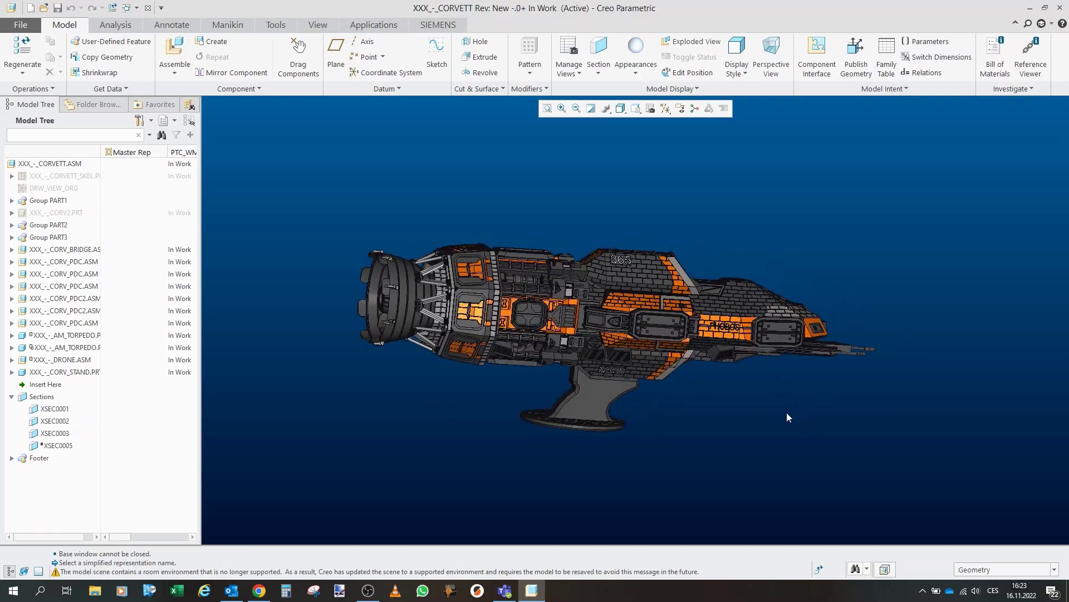
middle_click_drag(653, 375, 630, 366)
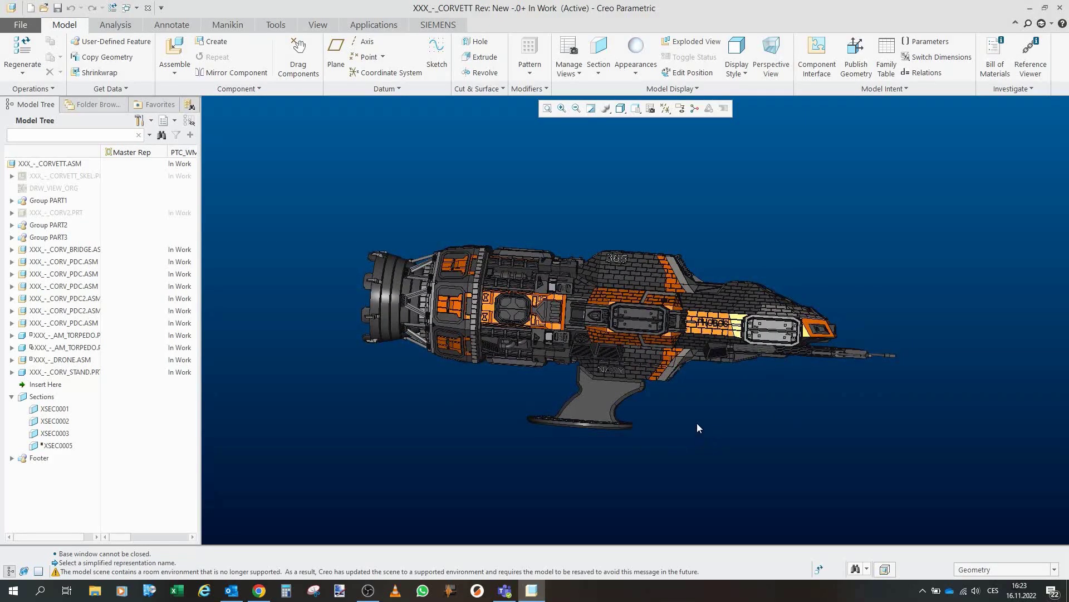
mouse_move(690, 415)
middle_mouse_down()
mouse_move(600, 424)
mouse_move(592, 460)
mouse_move(560, 429)
mouse_move(463, 433)
mouse_move(511, 484)
mouse_move(462, 477)
mouse_move(477, 456)
mouse_move(576, 444)
mouse_move(693, 449)
mouse_move(669, 430)
mouse_move(697, 444)
mouse_move(691, 451)
mouse_move(663, 442)
mouse_move(647, 414)
middle_mouse_up()
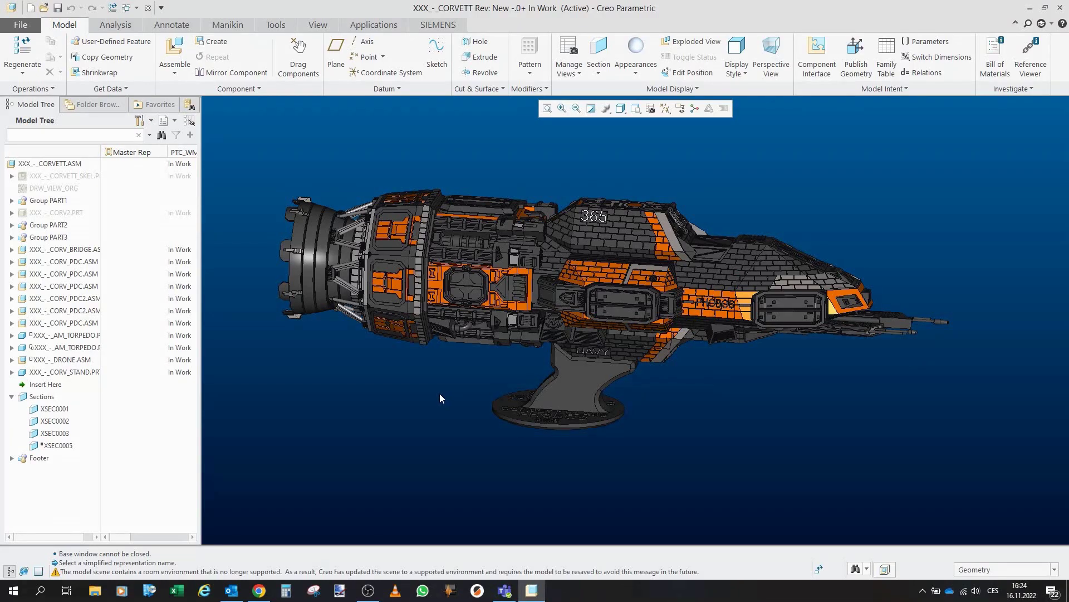
mouse_move(582, 319)
middle_mouse_down()
mouse_move(571, 286)
mouse_move(577, 305)
mouse_move(590, 306)
middle_mouse_up()
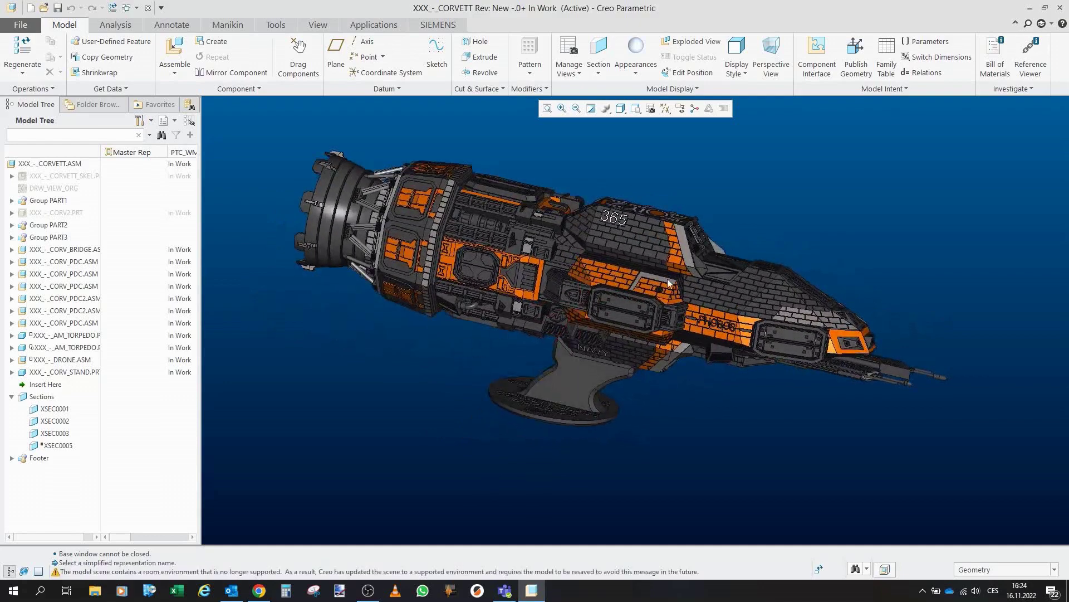
- Examine the ship's underside, including the stand base, the NAVY lettering and the orange-framed hull hatches
mouse_move(668, 283)
middle_mouse_down()
mouse_move(700, 320)
mouse_move(640, 306)
mouse_move(607, 341)
mouse_move(672, 305)
mouse_move(655, 214)
mouse_move(654, 249)
mouse_move(607, 182)
middle_mouse_up()
middle_click_drag(730, 334, 692, 262)
scroll(690, 263, "up", 2)
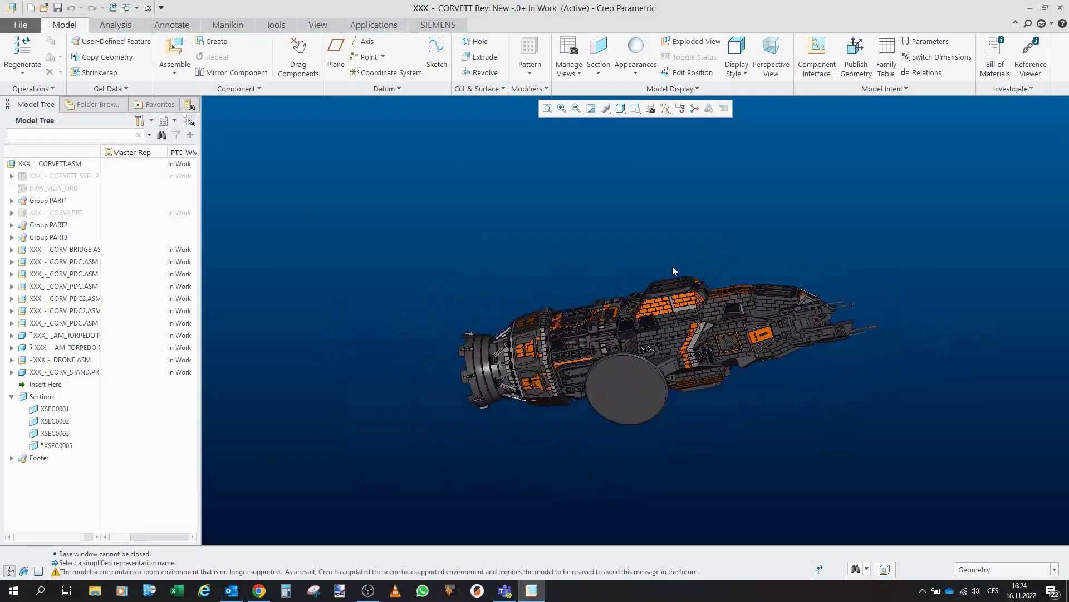
middle_click_drag(688, 444, 699, 482)
scroll(741, 462, "down", 2)
scroll(720, 242, "down", 1)
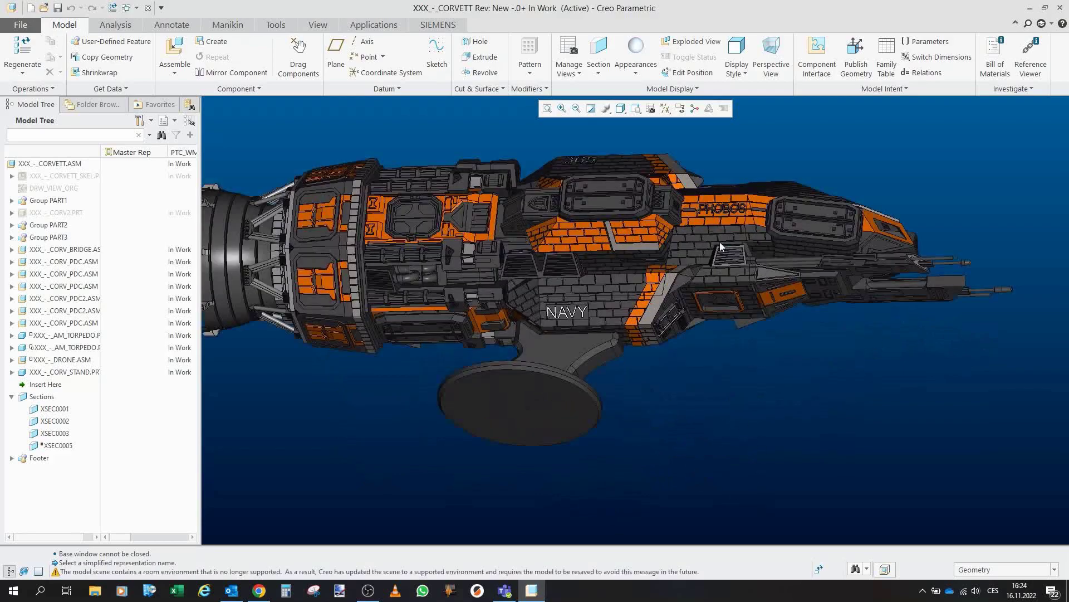
mouse_move(720, 241)
middle_mouse_down()
mouse_move(741, 268)
mouse_move(735, 245)
middle_mouse_up()
scroll(735, 245, "down", 4)
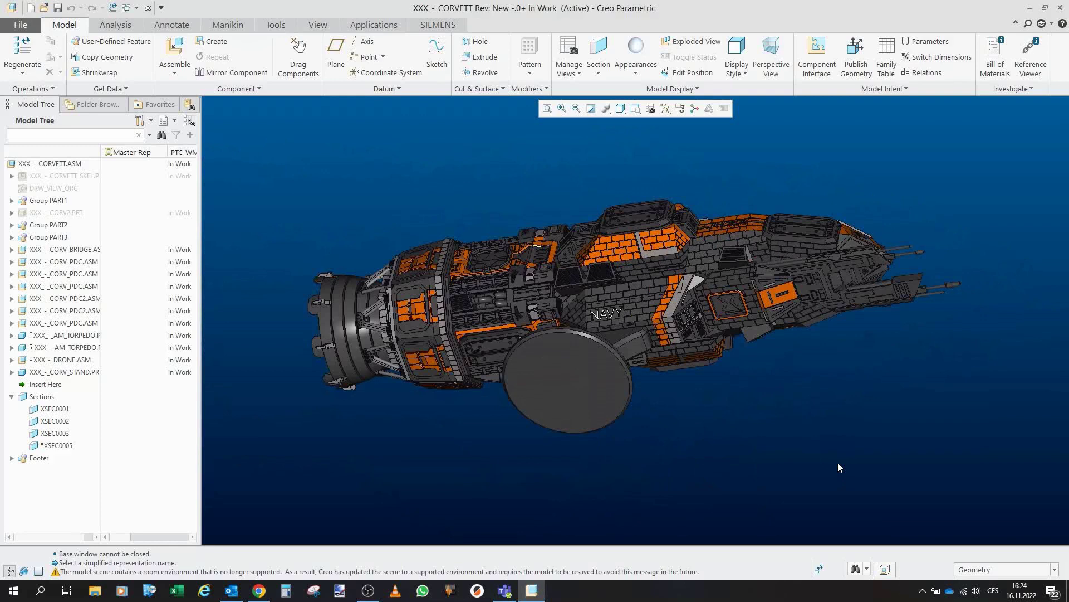
scroll(788, 384, "up", 5)
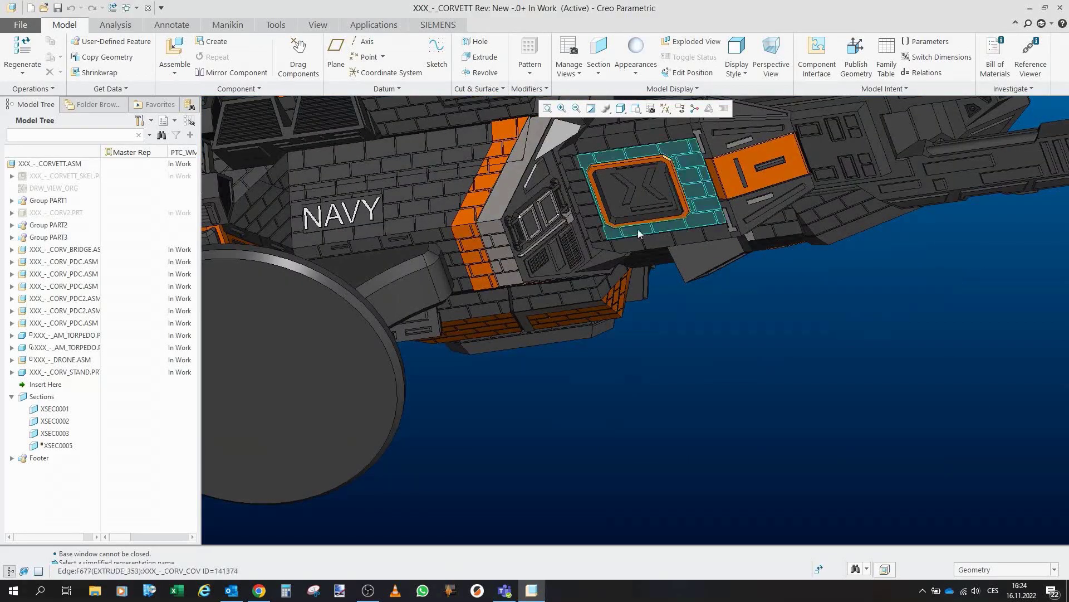
scroll(746, 315, "down", 5)
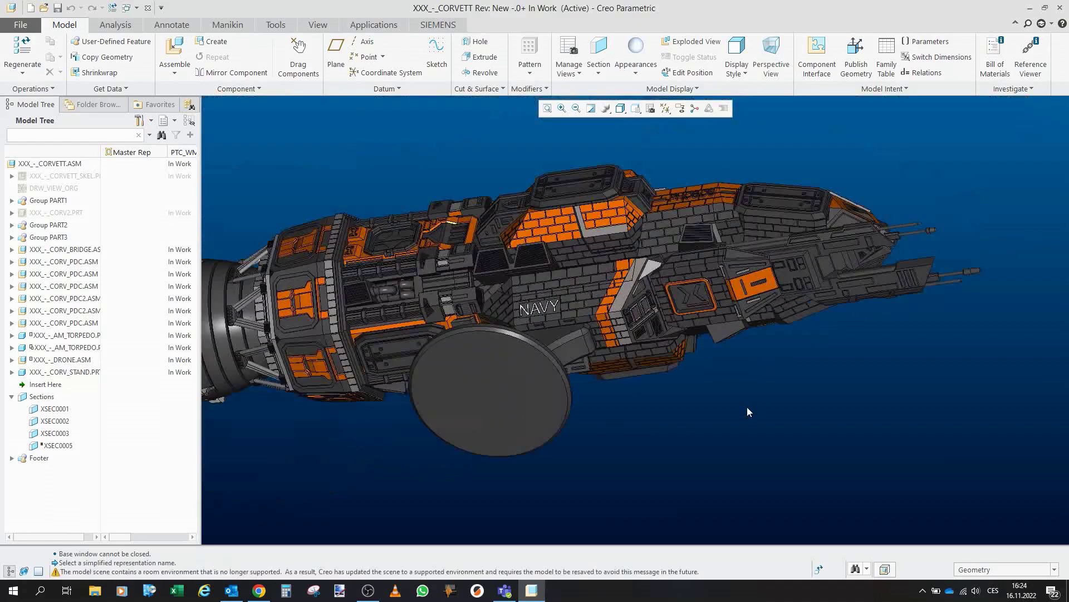
- Examine the top of the hull with its large white lettering, the 365 marking and the inscribed stand base
middle_click_drag(747, 446, 611, 335)
scroll(611, 334, "up", 3)
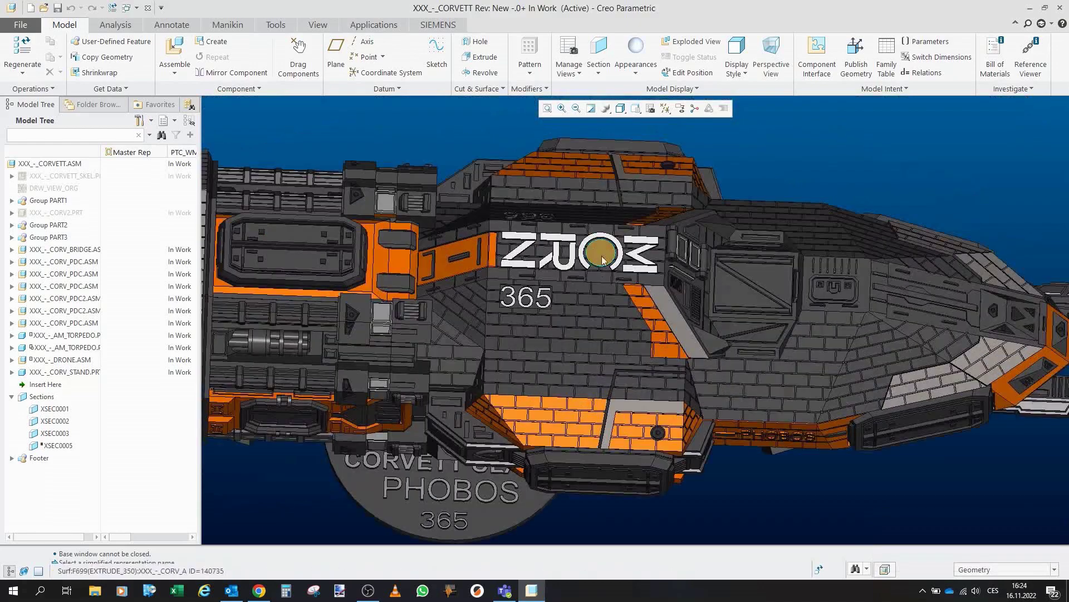
scroll(600, 250, "down", 2)
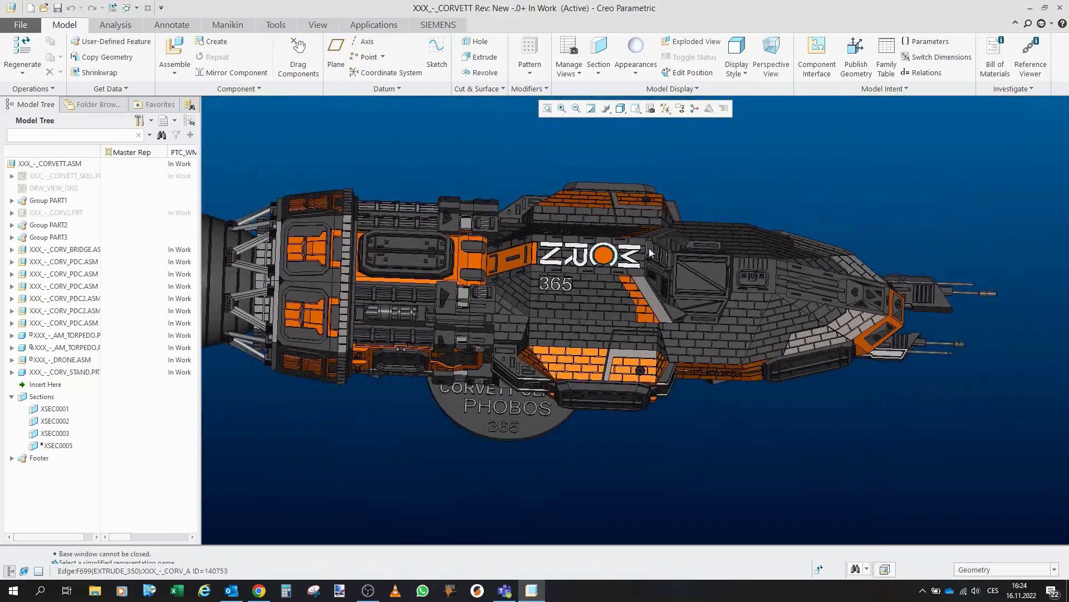
scroll(652, 249, "down", 1)
middle_click_drag(624, 298, 647, 252)
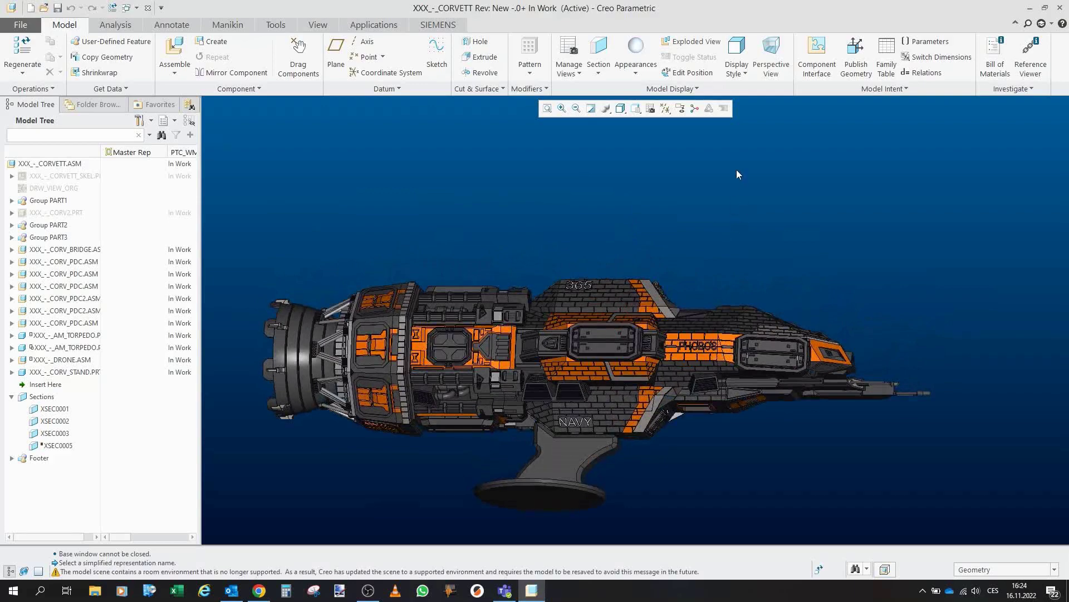
scroll(676, 312, "down", 1)
middle_click_drag(686, 288, 695, 297)
middle_click_drag(638, 278, 639, 299)
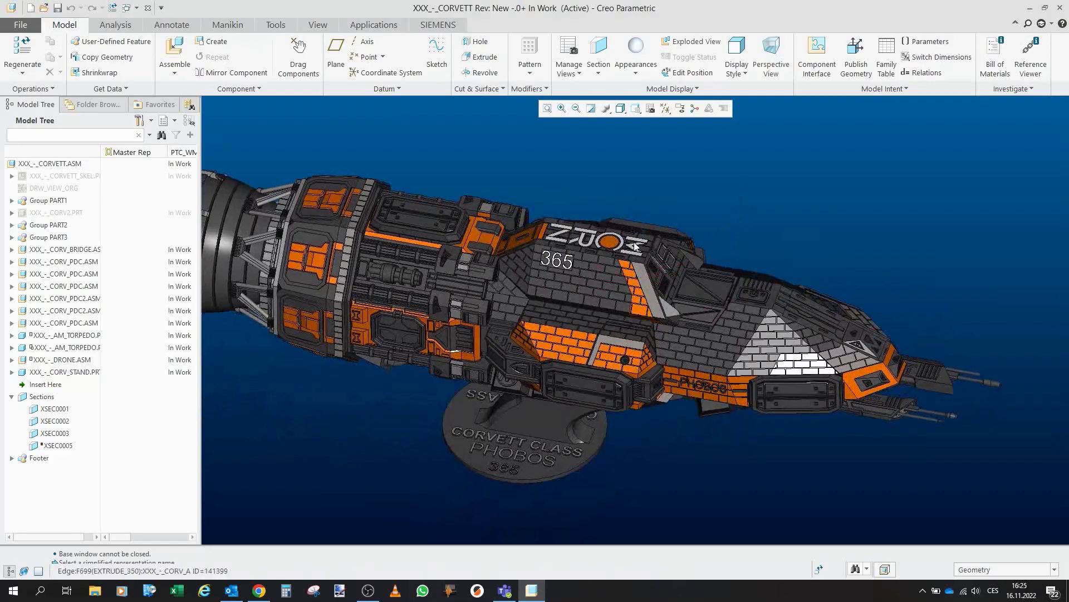
middle_click_drag(561, 260, 564, 239)
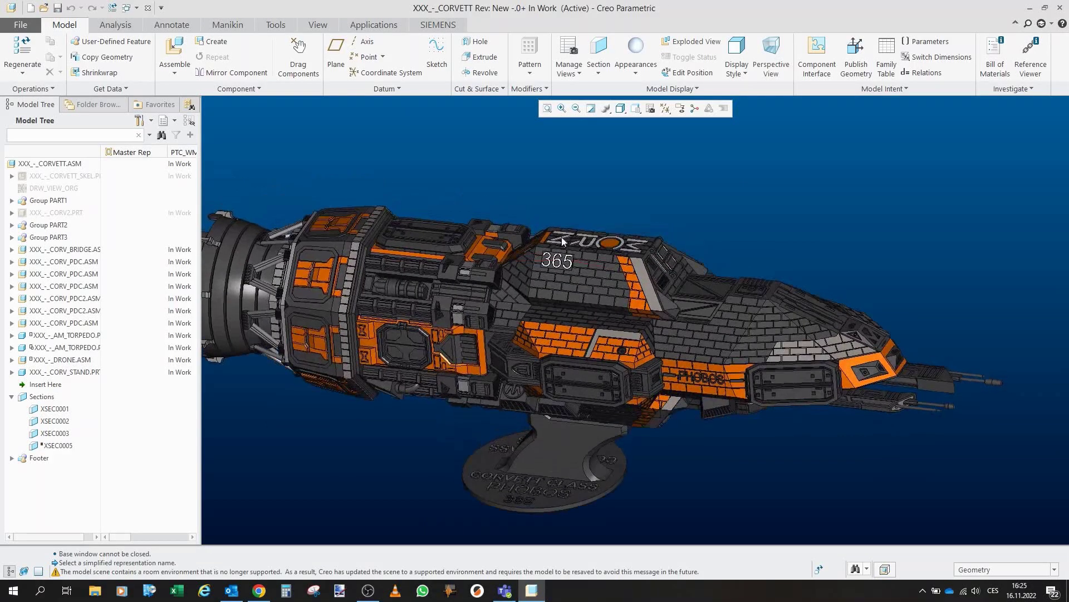
scroll(574, 234, "up", 1)
middle_click_drag(666, 397, 696, 390, "shift")
scroll(646, 369, "up", 2)
scroll(735, 405, "down", 2)
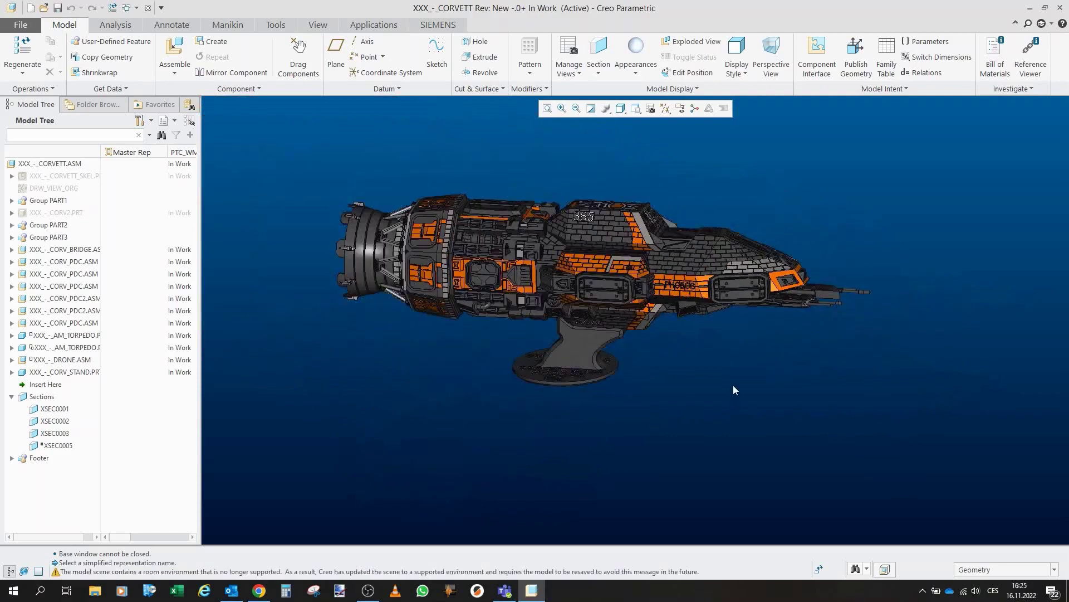
- Inspect the hull's side profile and look closely at the covered bay between the NAVY and PHOBOS markings
middle_click_drag(687, 375, 502, 288)
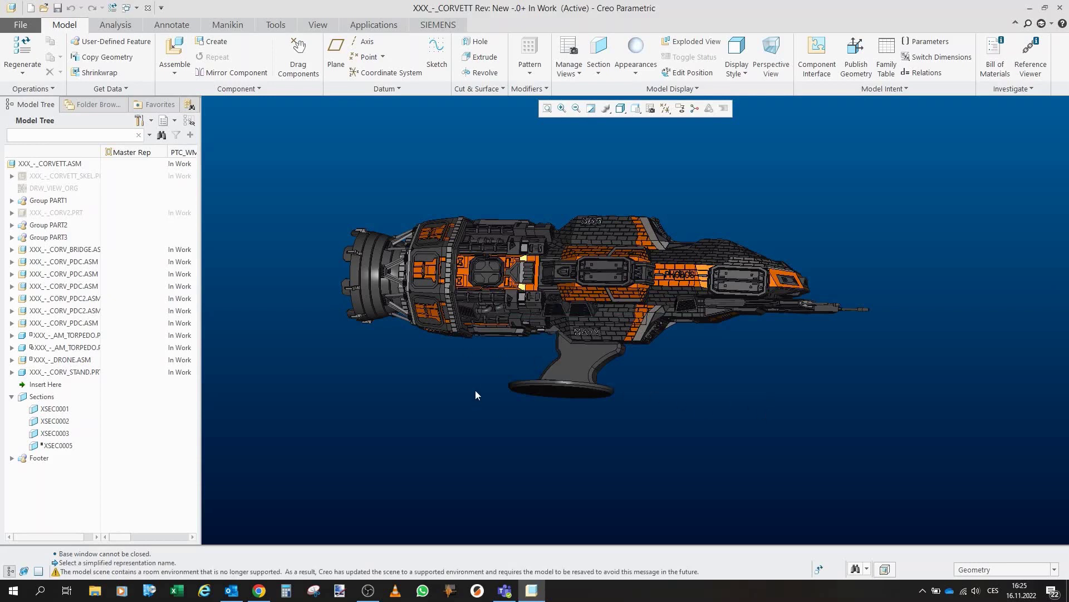
mouse_move(516, 317)
middle_mouse_down()
mouse_move(501, 292)
mouse_move(522, 305)
middle_mouse_up()
scroll(559, 209, "down", 3)
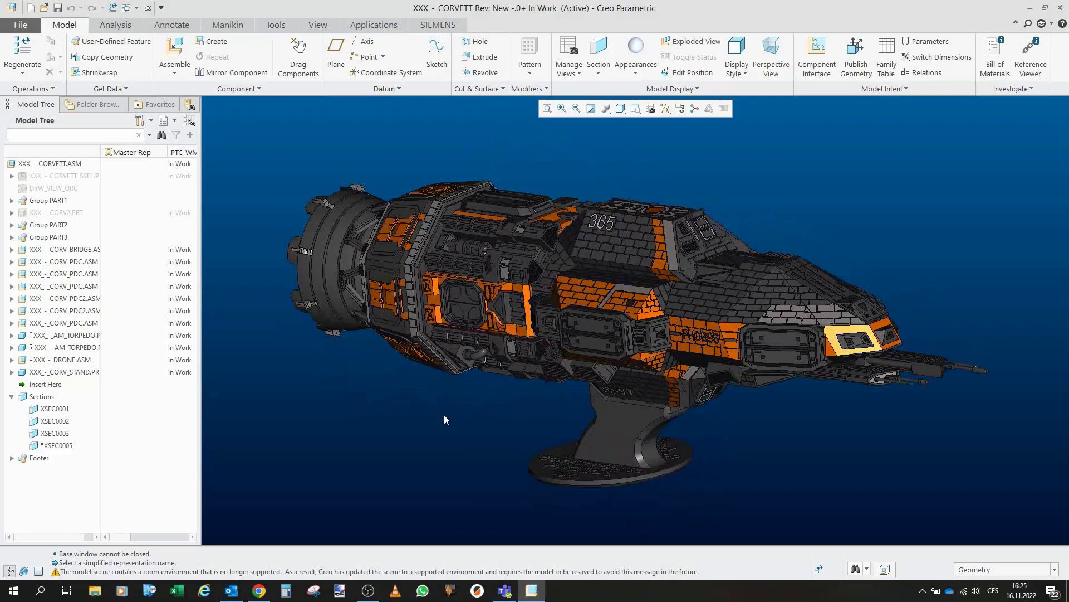
middle_click_drag(442, 428, 463, 367)
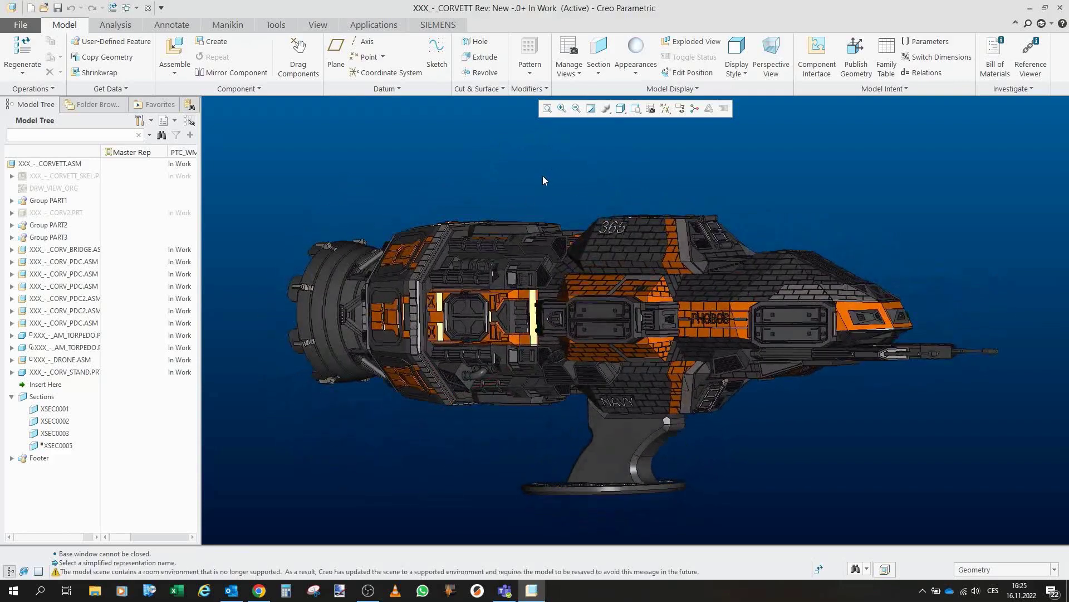
middle_click_drag(538, 179, 531, 222)
middle_click_drag(525, 166, 638, 418)
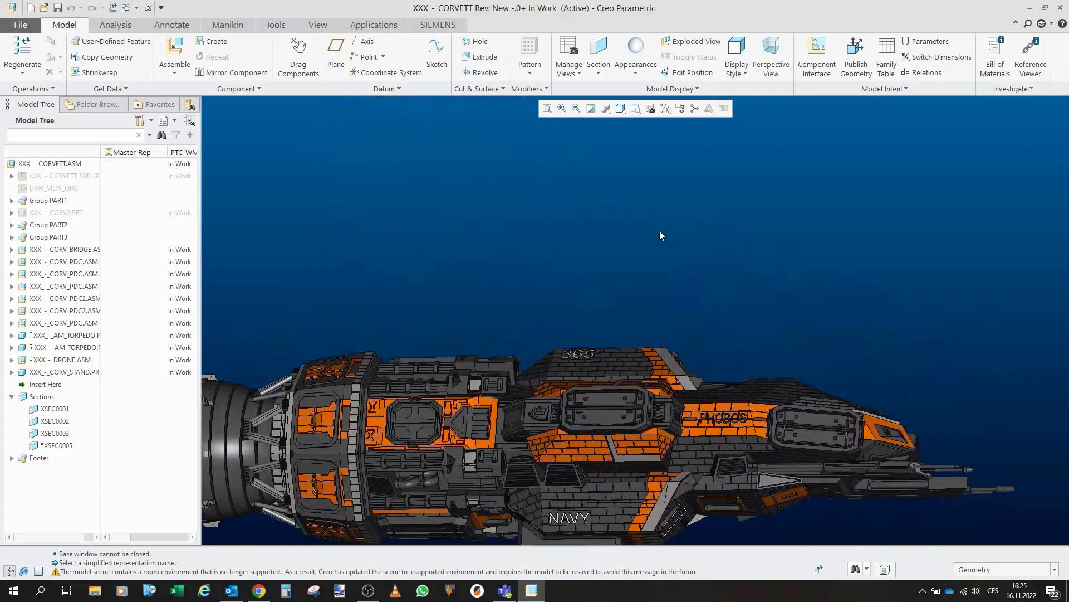
scroll(544, 206, "up", 2)
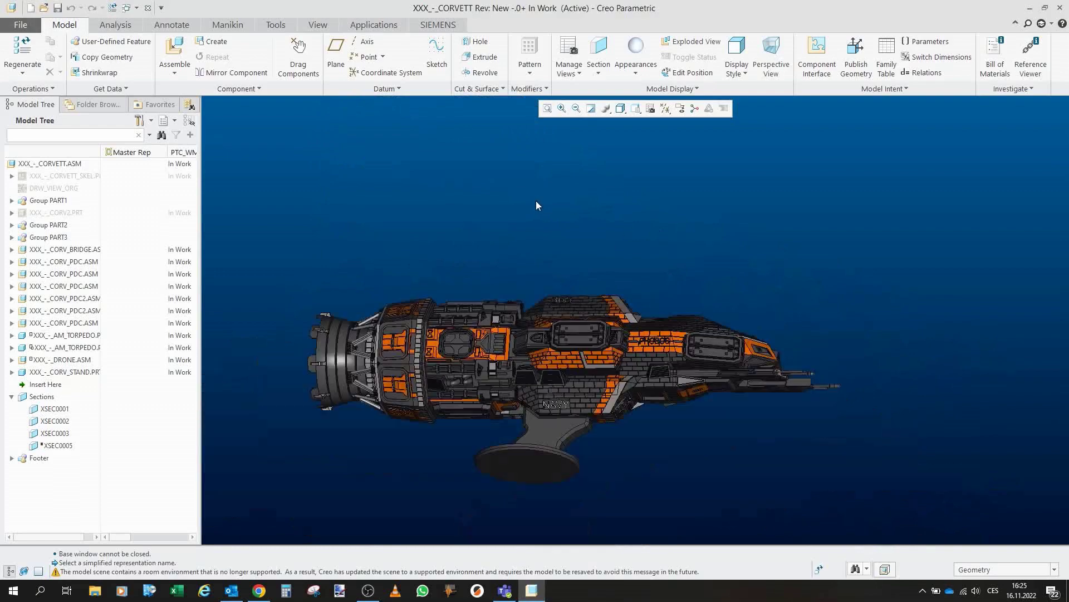
scroll(573, 408, "down", 2)
mouse_move(573, 408)
middle_mouse_down()
mouse_move(570, 421)
mouse_move(545, 411)
middle_mouse_up()
scroll(547, 347, "down", 3)
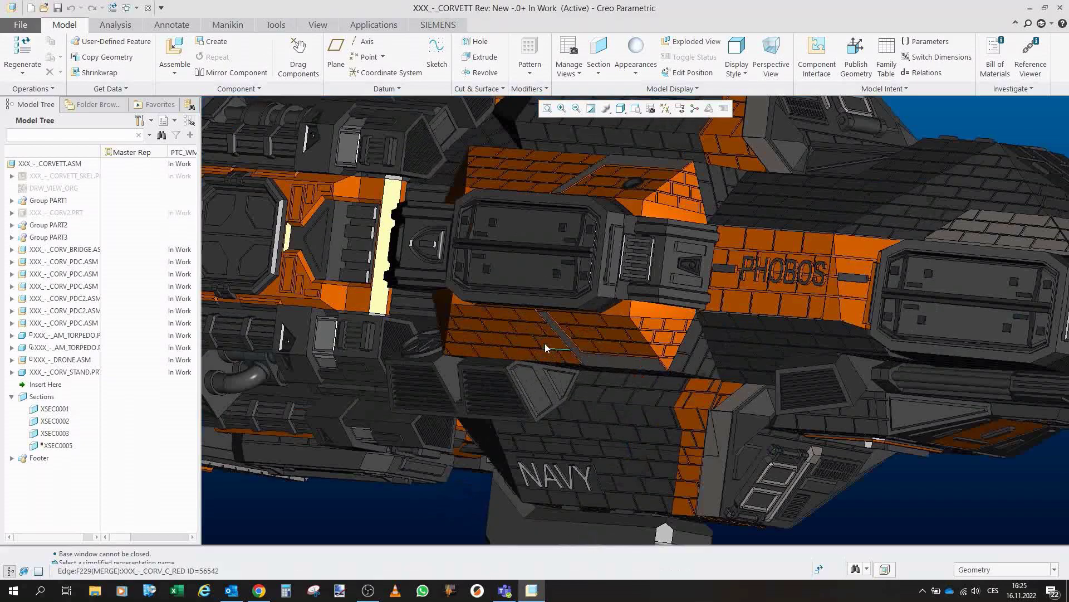
- With Drag Components, open the doors of the mid-hull side bay and swing the gun turret out
left_click(298, 55)
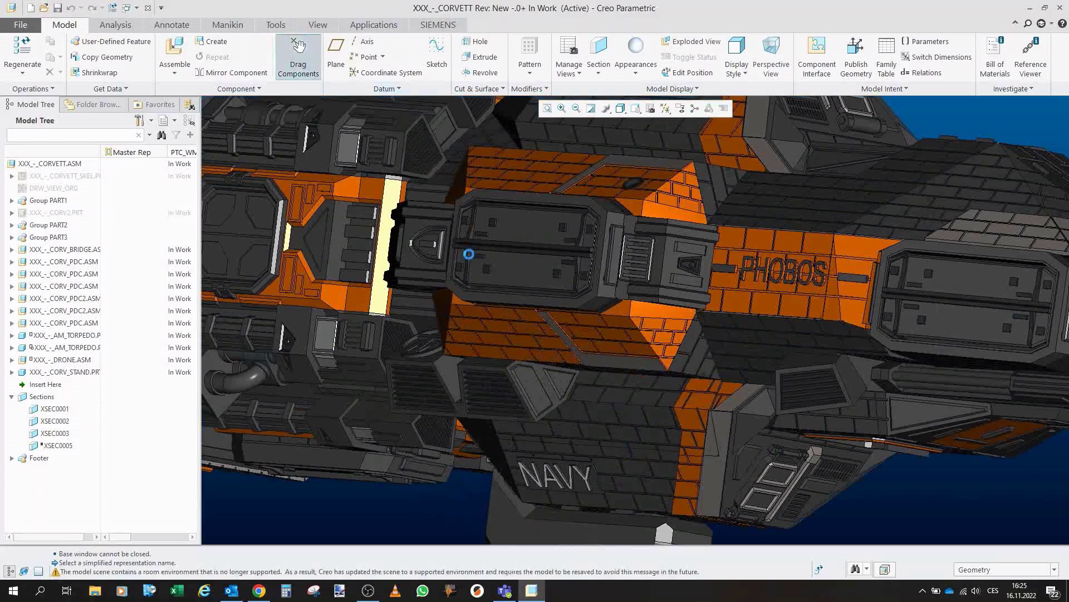
scroll(466, 251, "up", 5)
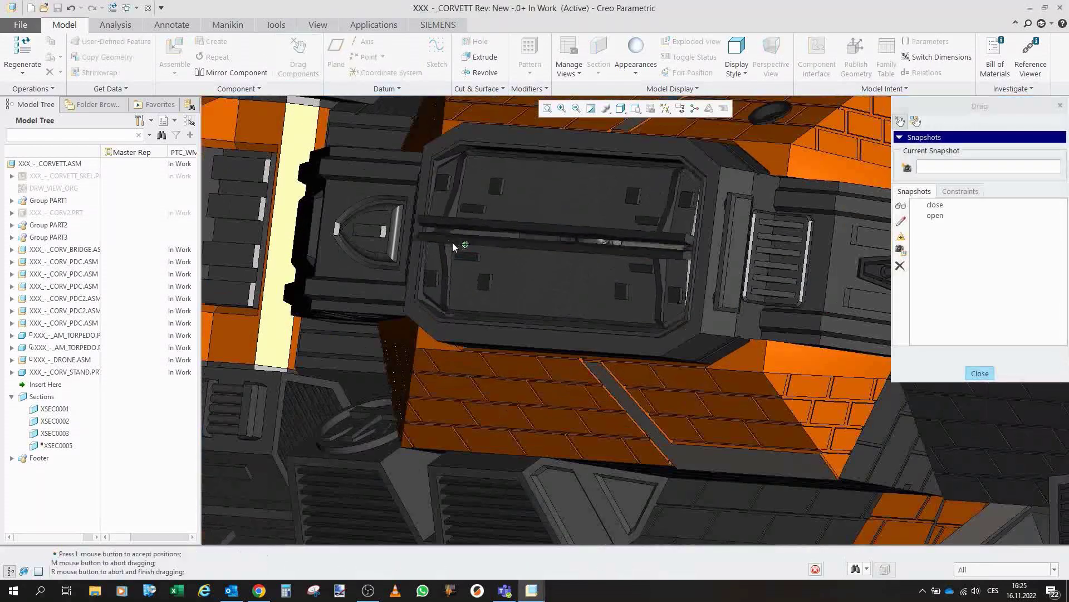
left_click(467, 390)
scroll(653, 323, "up", 2)
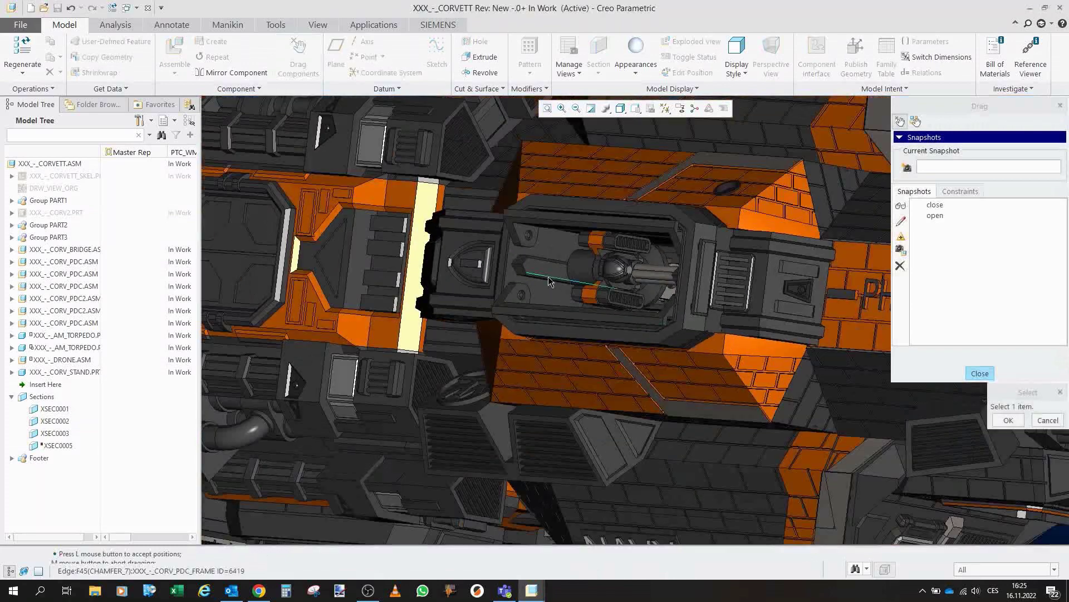
left_click(543, 279)
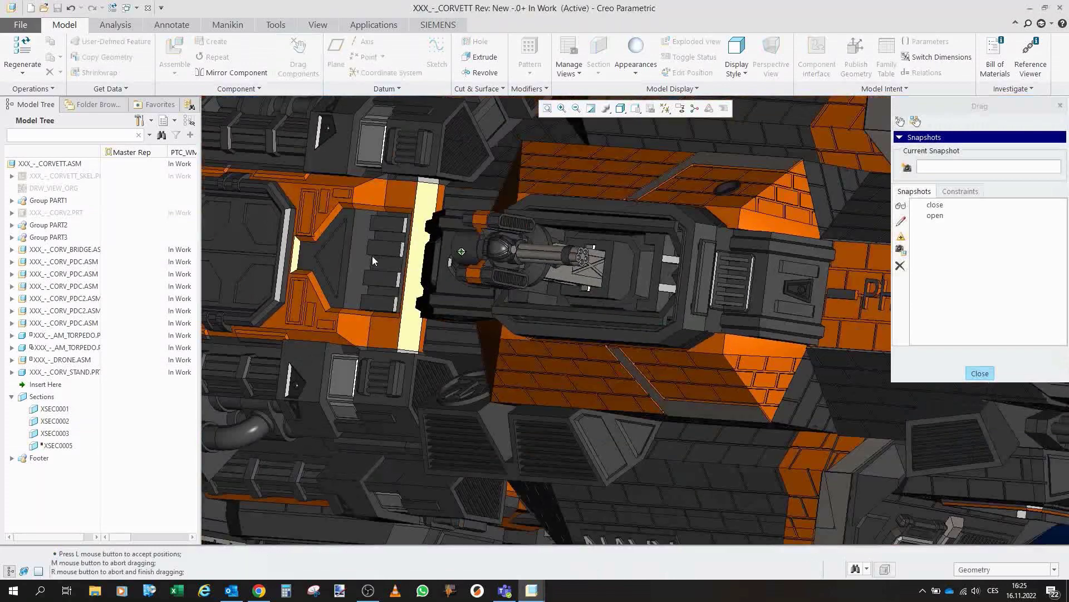
left_click(532, 286)
- Tilt the extended gun turret on its arm by dragging it to a new orientation
middle_click_drag(532, 286, 517, 278)
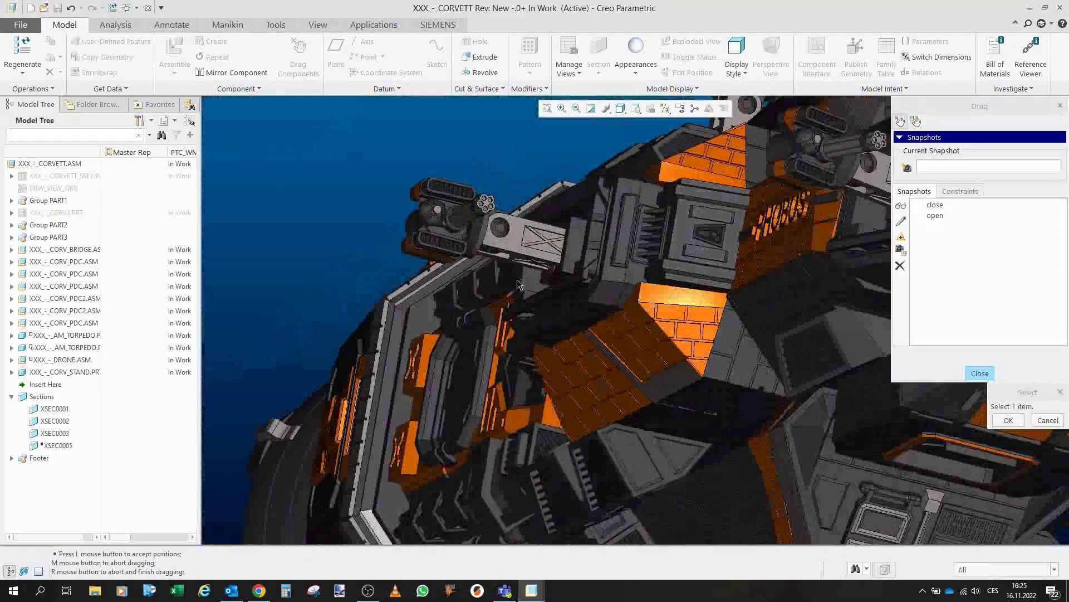
left_click(475, 262)
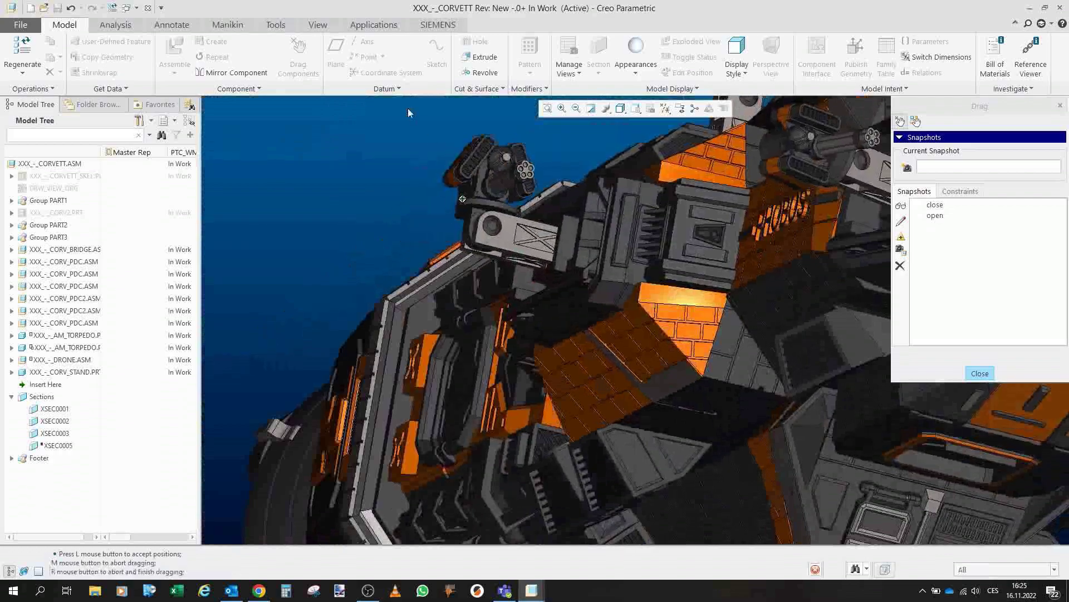
left_click(447, 142)
- Retract the gun turret into its side bay and drag the bay doors closed over it
middle_click_drag(447, 142, 479, 217)
scroll(515, 203, "down", 2)
left_click(467, 226)
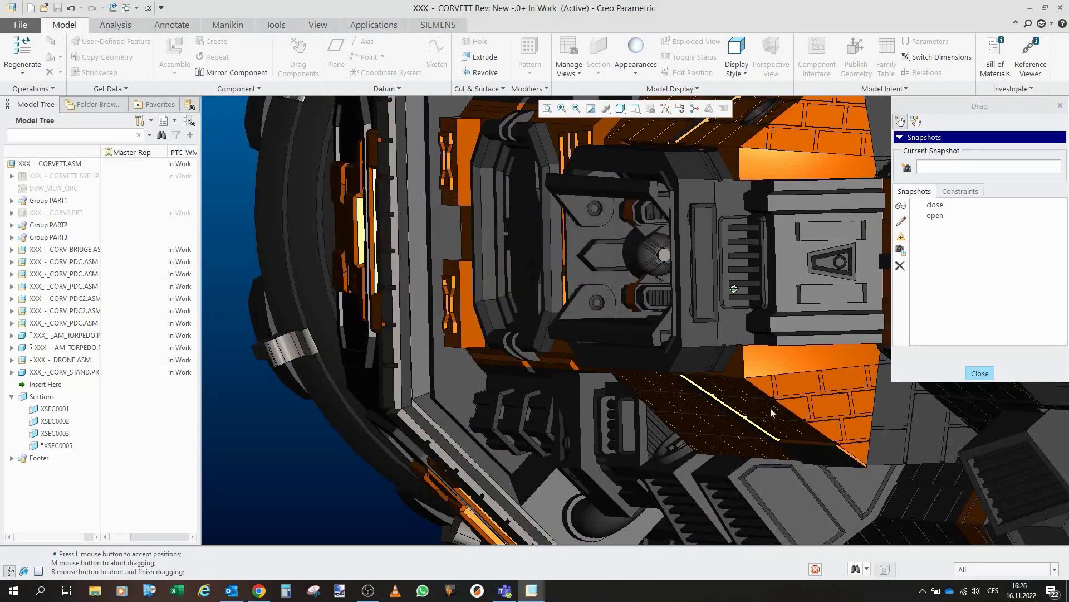
left_click(614, 206)
left_click(611, 198)
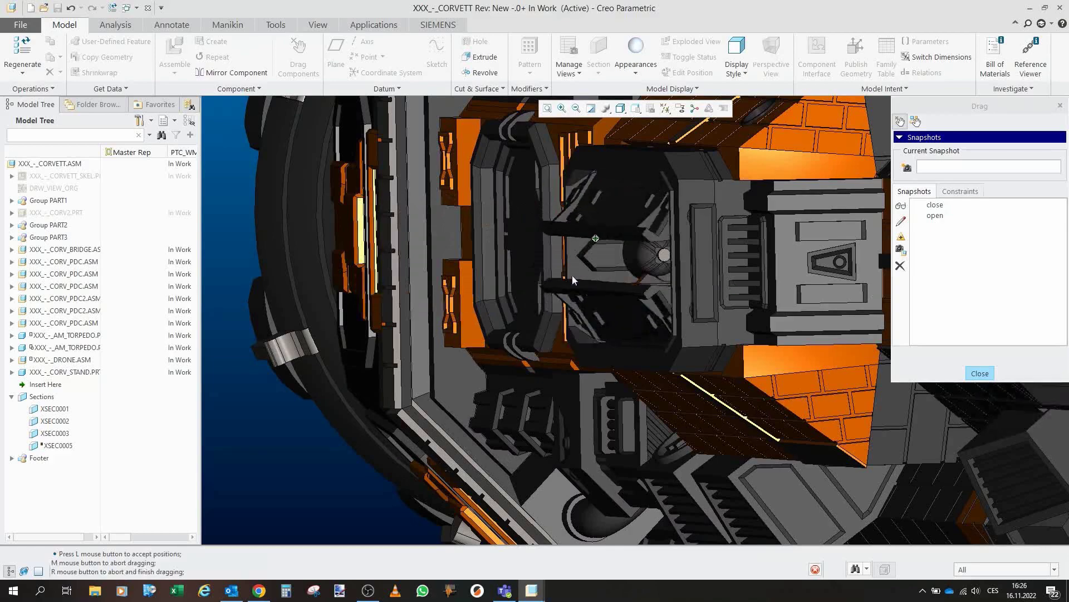
left_click(599, 334)
- Check the whole ship with the turret bay closed and end the component dragging
scroll(600, 335, "up", 5)
middle_click_drag(549, 341, 601, 348)
middle_click(600, 348)
scroll(531, 339, "down", 4)
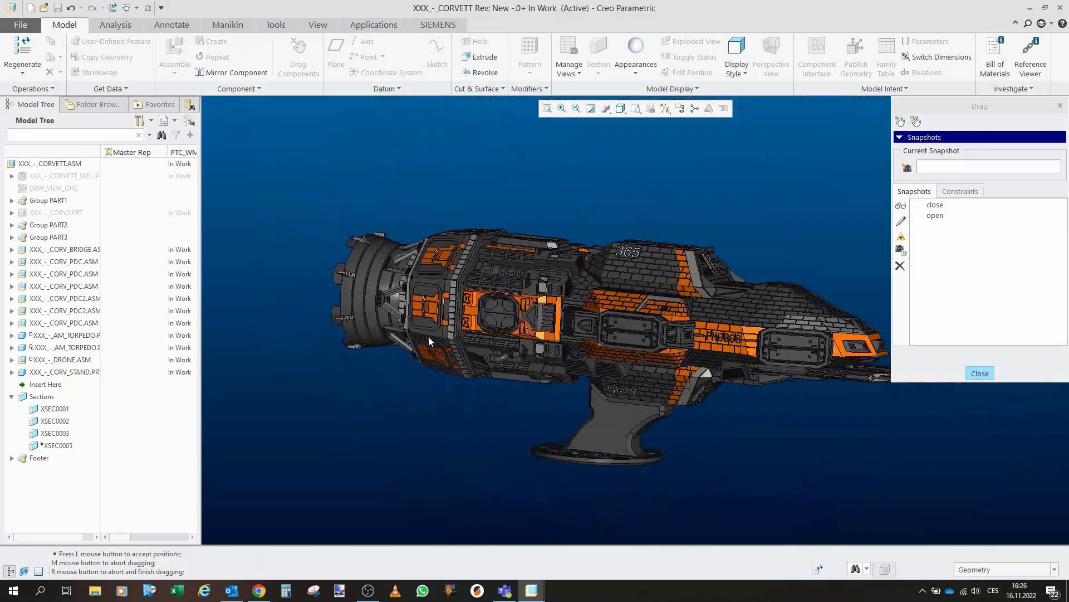
left_click(692, 398)
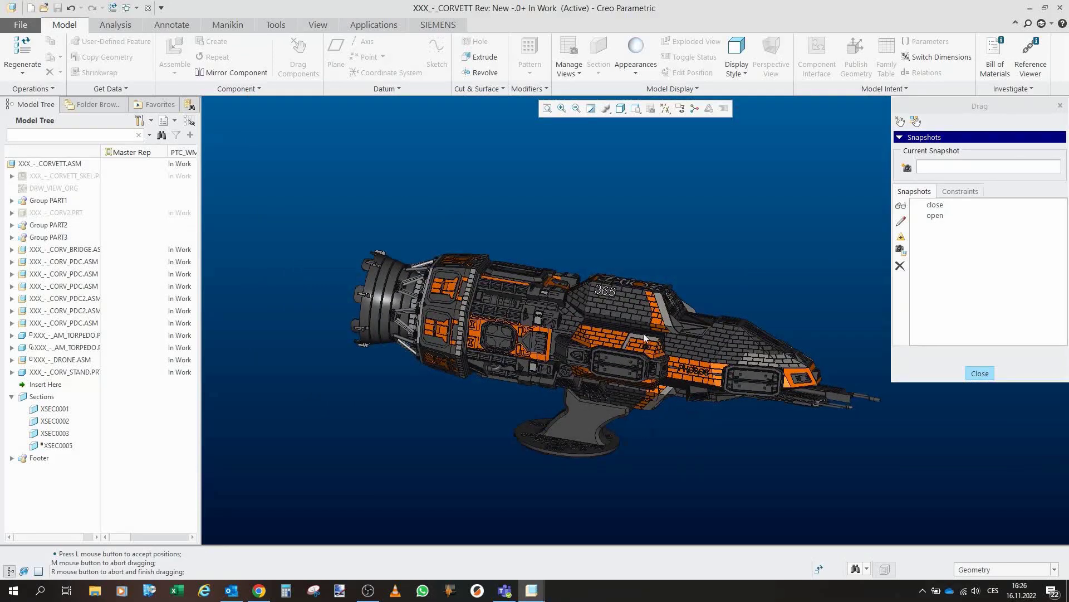
middle_click_drag(641, 332, 652, 350)
left_click(978, 374)
- With Drag Components, swing open the two torpedo tube covers on the forward face of the raised upper hull
scroll(746, 317, "up", 5)
middle_click_drag(659, 286, 668, 272)
left_click(294, 65)
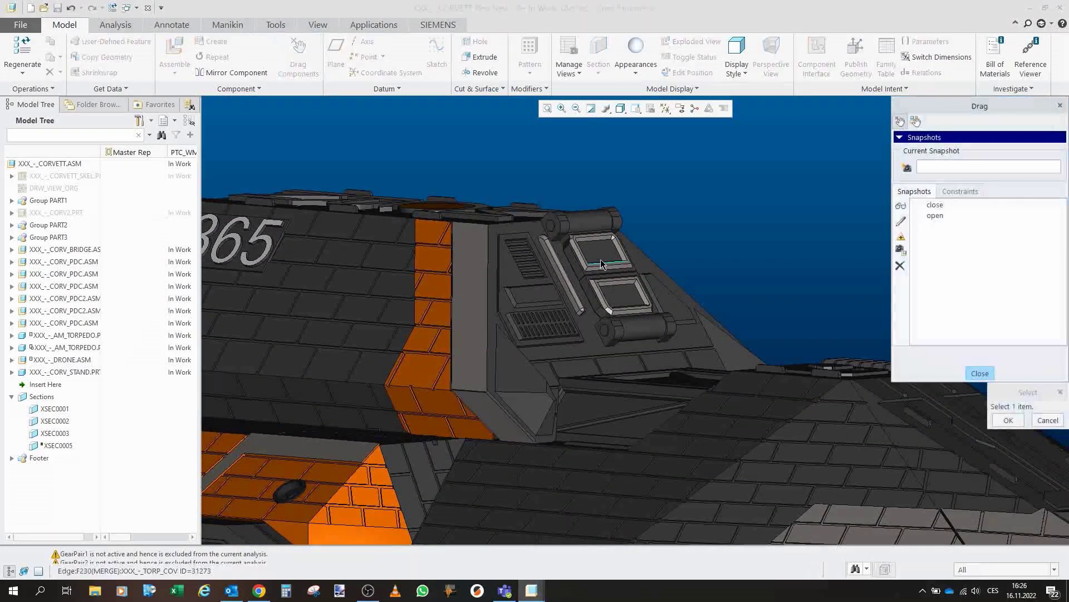
left_click(588, 268)
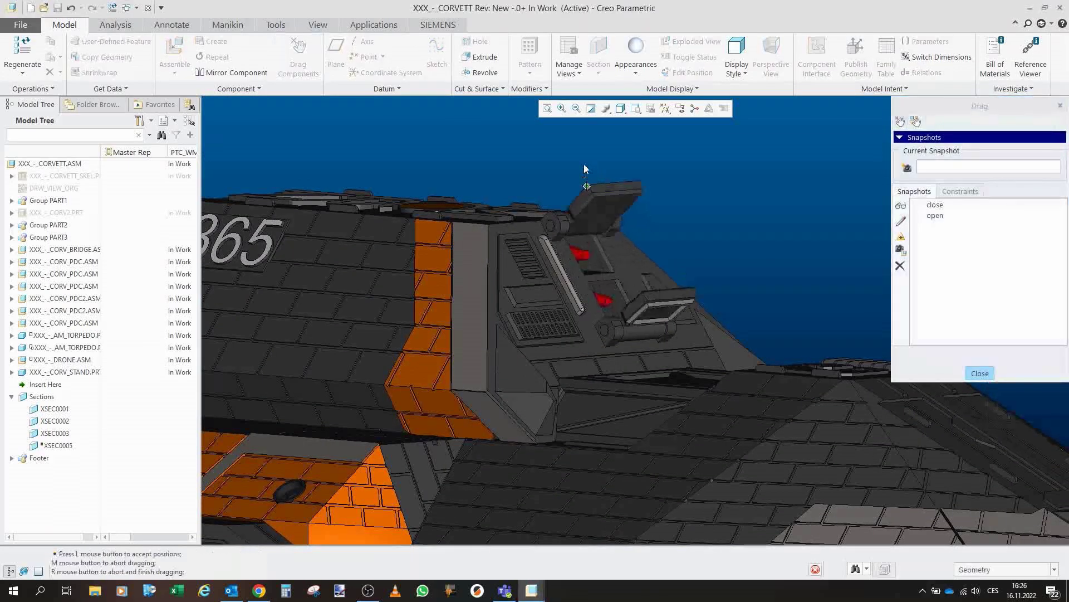
- Slide both torpedoes forward out of their tubes and end the component dragging
left_click(586, 253)
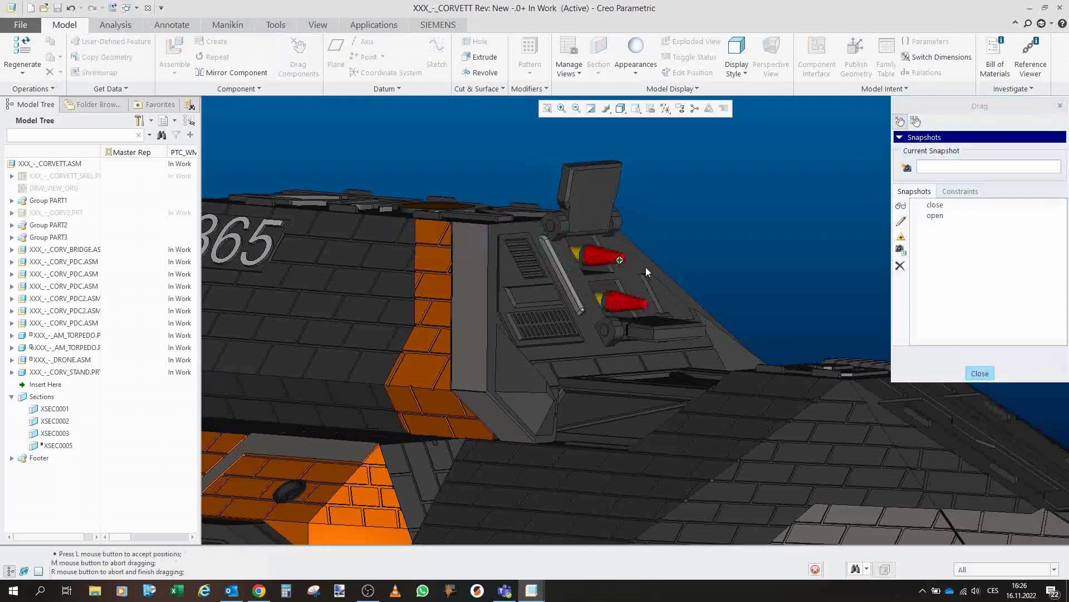
middle_click(736, 212)
middle_click(612, 201)
scroll(654, 217, "up", 2)
mouse_move(642, 212)
middle_mouse_down()
mouse_move(658, 221)
mouse_move(640, 252)
mouse_move(679, 234)
mouse_move(663, 239)
mouse_move(741, 257)
mouse_move(834, 239)
mouse_move(807, 246)
middle_mouse_up()
scroll(834, 248, "up", 2)
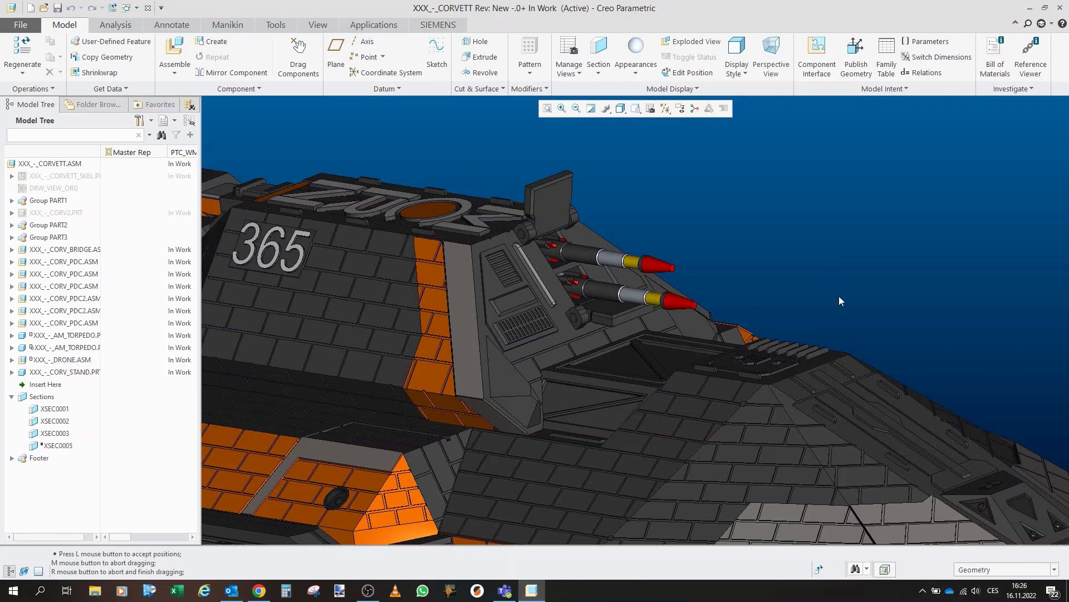
- Using Drag Components, slide the torpedoes back into their tubes, close both tube covers and end the dragging
left_click(299, 56)
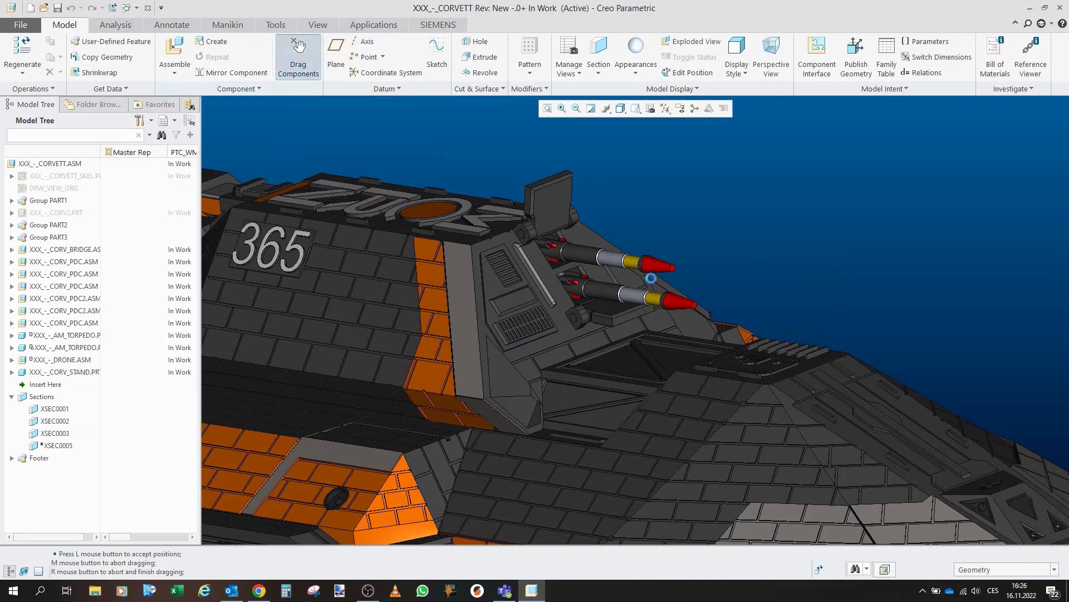
left_click(662, 265)
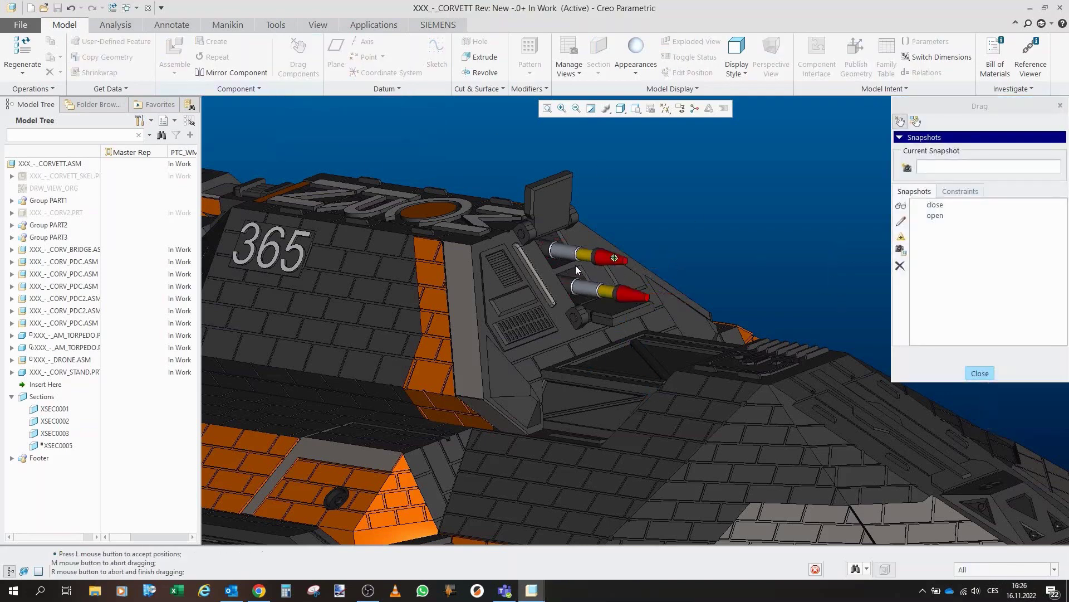
left_click(544, 199)
left_click(562, 205)
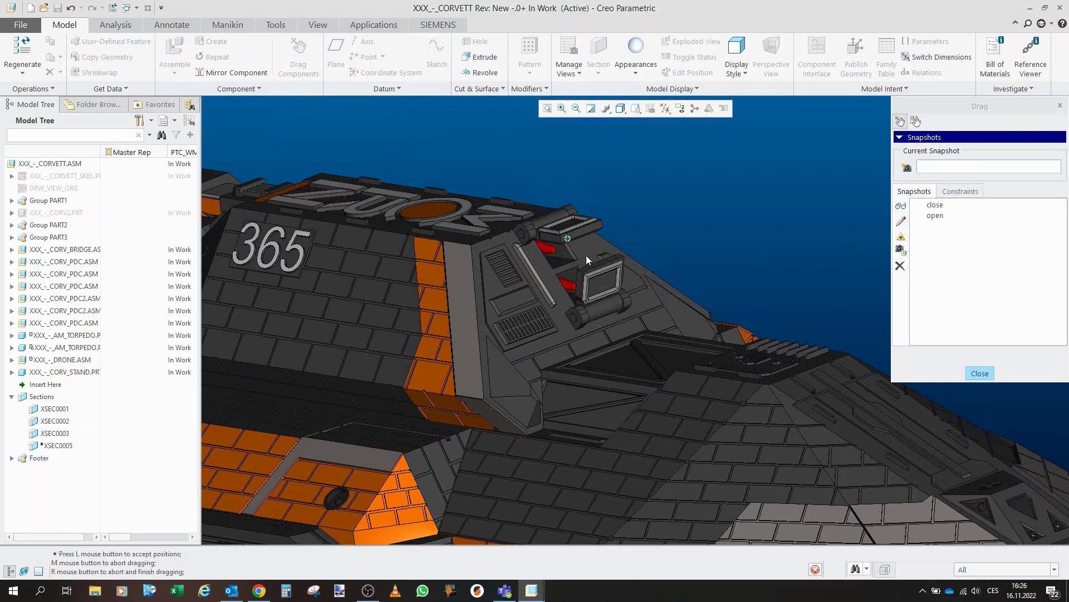
left_click(492, 296)
middle_click(579, 178)
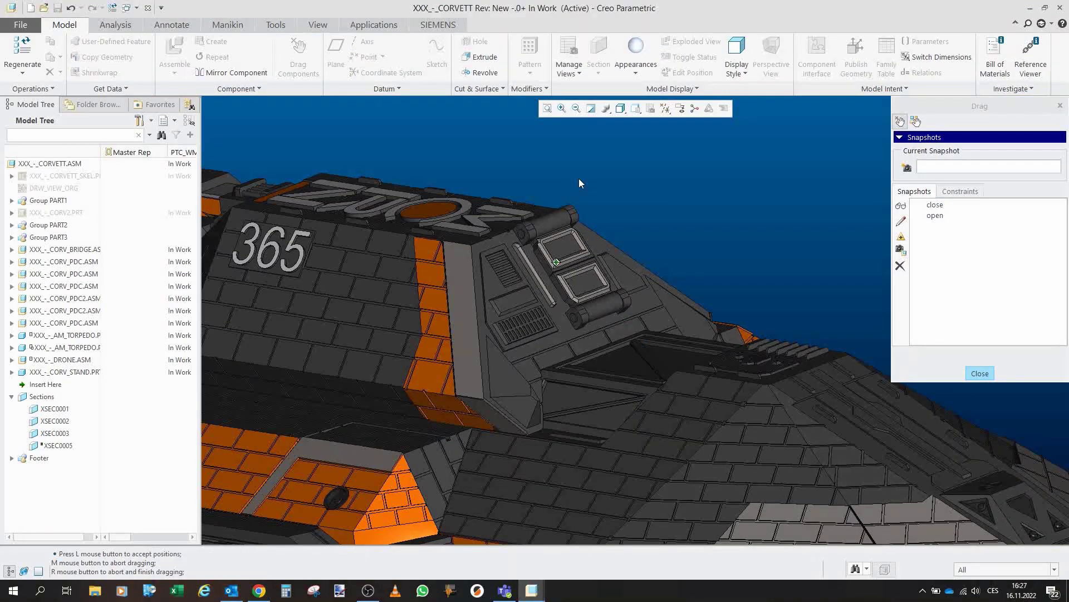
middle_click(579, 178)
scroll(585, 191, "up", 6)
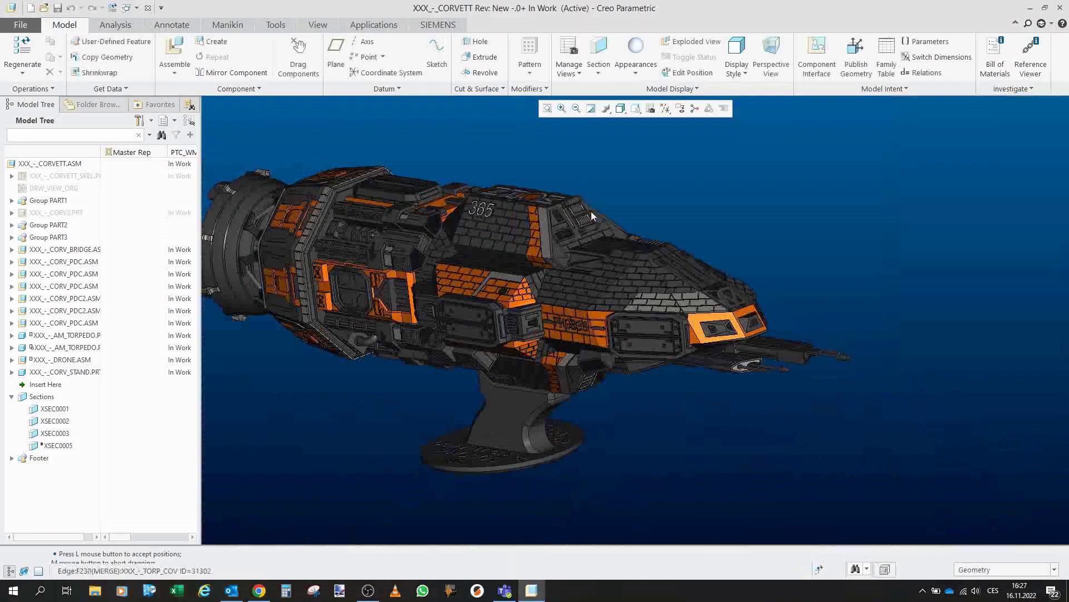
- Hide the display stand beneath the ship
left_click(509, 426)
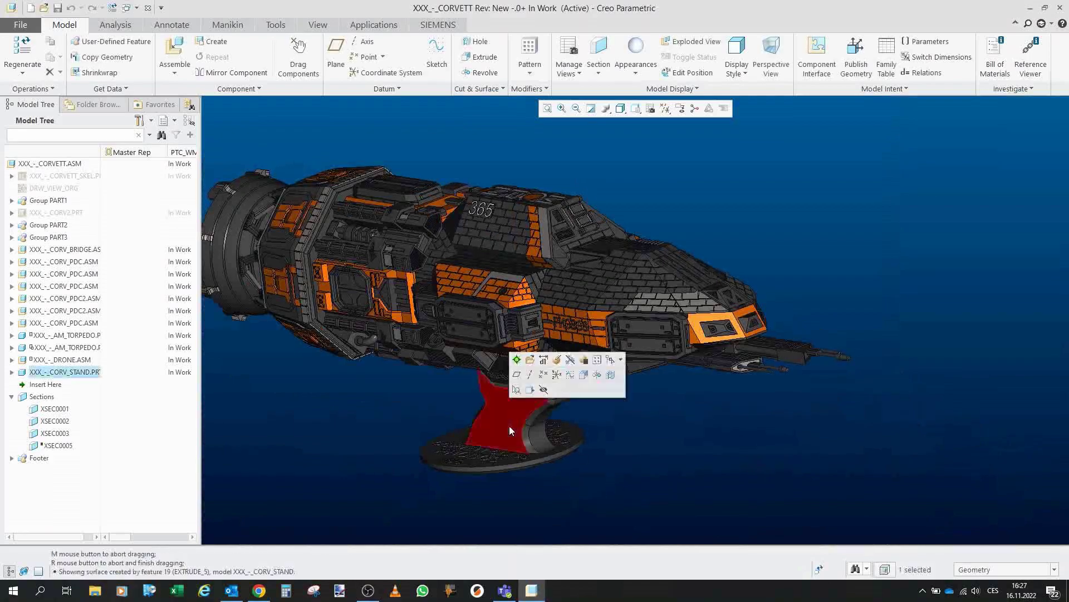
left_click(542, 389)
middle_click_drag(503, 348, 543, 379)
- Using Drag Components, open the hatch inside the orange octagonal frame on the ship's underside to expose the drone
scroll(617, 258, "down", 2)
middle_click_drag(617, 258, 644, 337)
scroll(644, 336, "down", 1)
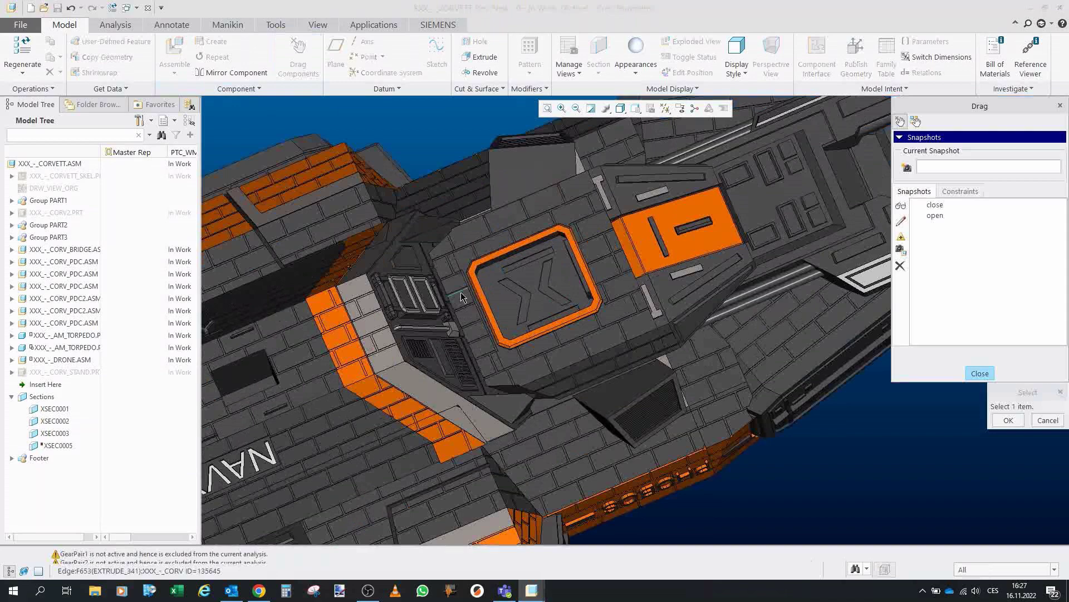
scroll(467, 290, "up", 3)
left_click(644, 257)
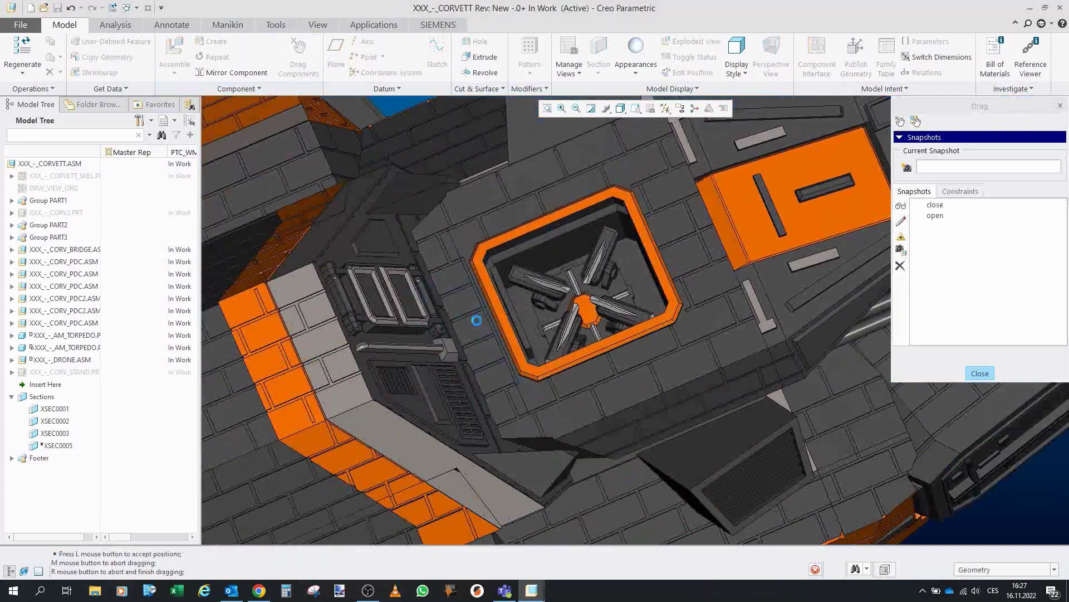
- Pull the drone straight out of its underside bay until it is clear of the hull
middle_click_drag(517, 336, 560, 301)
left_click(553, 308)
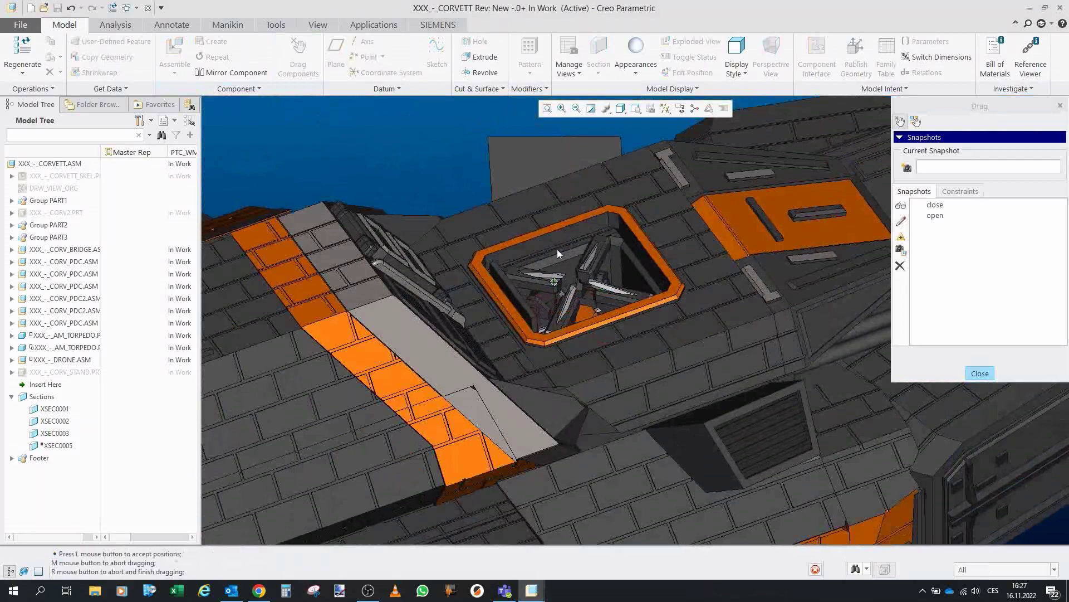
left_click(555, 118)
mouse_move(530, 299)
middle_mouse_down()
mouse_move(560, 221)
mouse_move(566, 234)
mouse_move(592, 189)
middle_mouse_up()
scroll(591, 189, "up", 3)
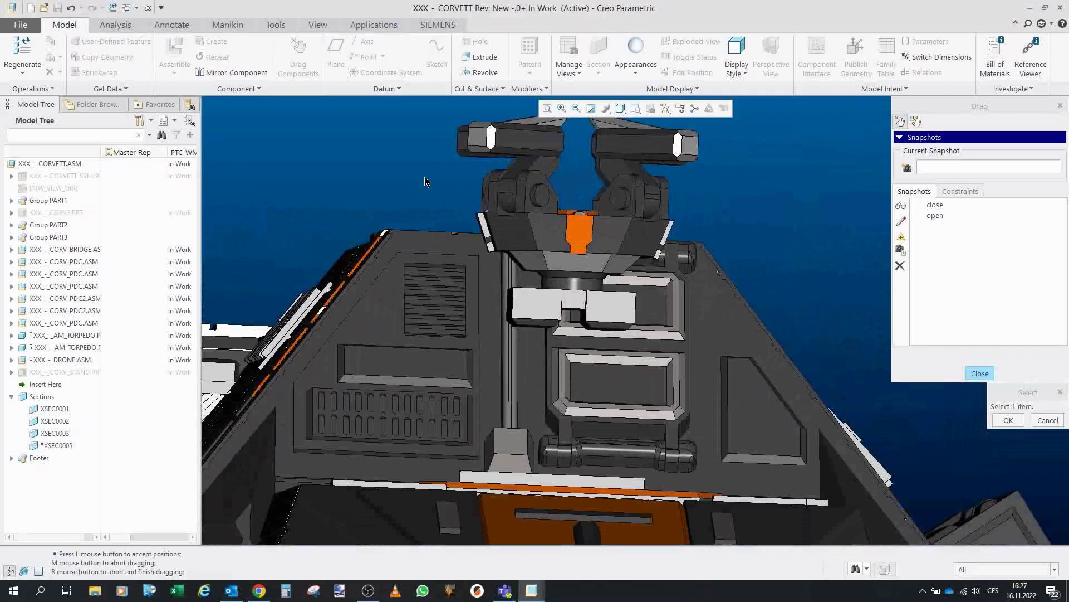
- Swing the arms of the extended drone to a steep tilt by dragging one of them
left_click(567, 176)
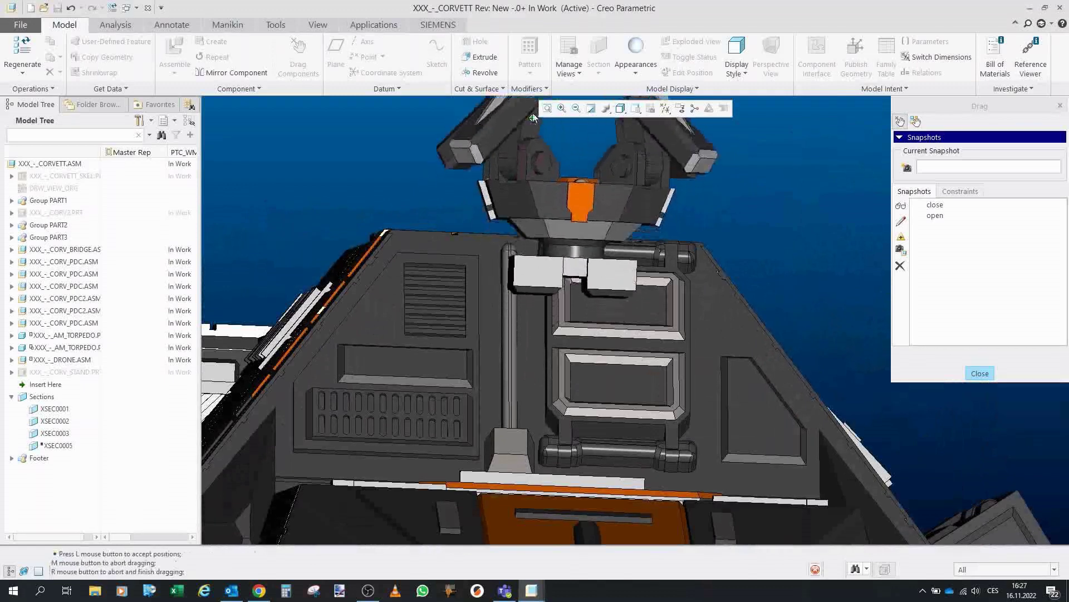
scroll(492, 363, "down", 3)
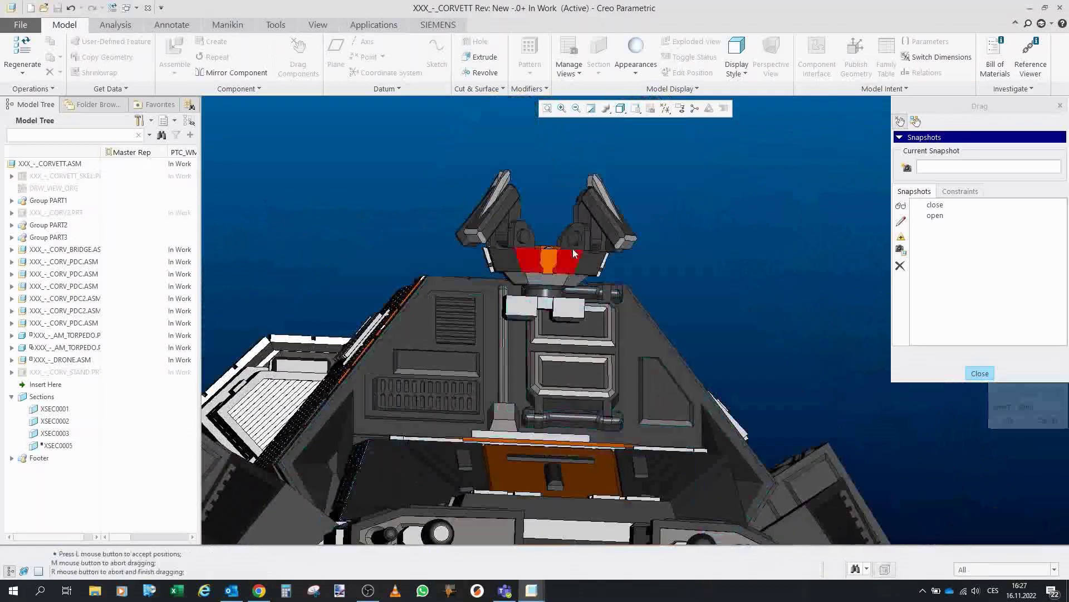
left_click(543, 280)
scroll(543, 280, "down", 5)
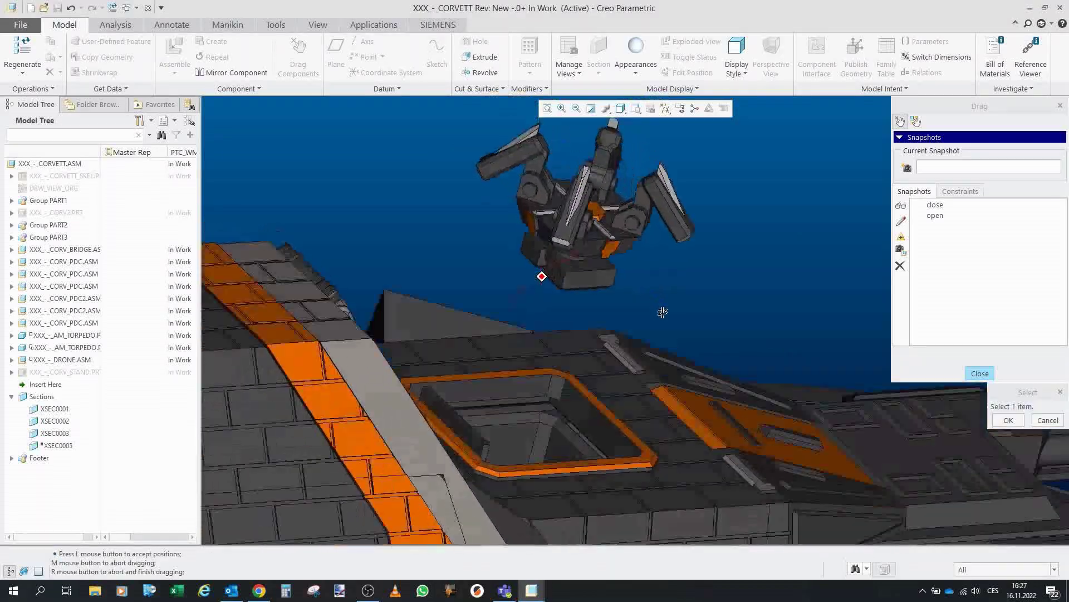
- Spread the drone's arms into a nearly level position by dragging one of them
middle_click_drag(599, 268, 555, 254)
mouse_move(635, 292)
middle_mouse_down()
mouse_move(657, 345)
mouse_move(658, 295)
mouse_move(585, 284)
mouse_move(476, 239)
mouse_move(702, 221)
mouse_move(656, 241)
middle_mouse_up()
scroll(593, 222, "down", 5)
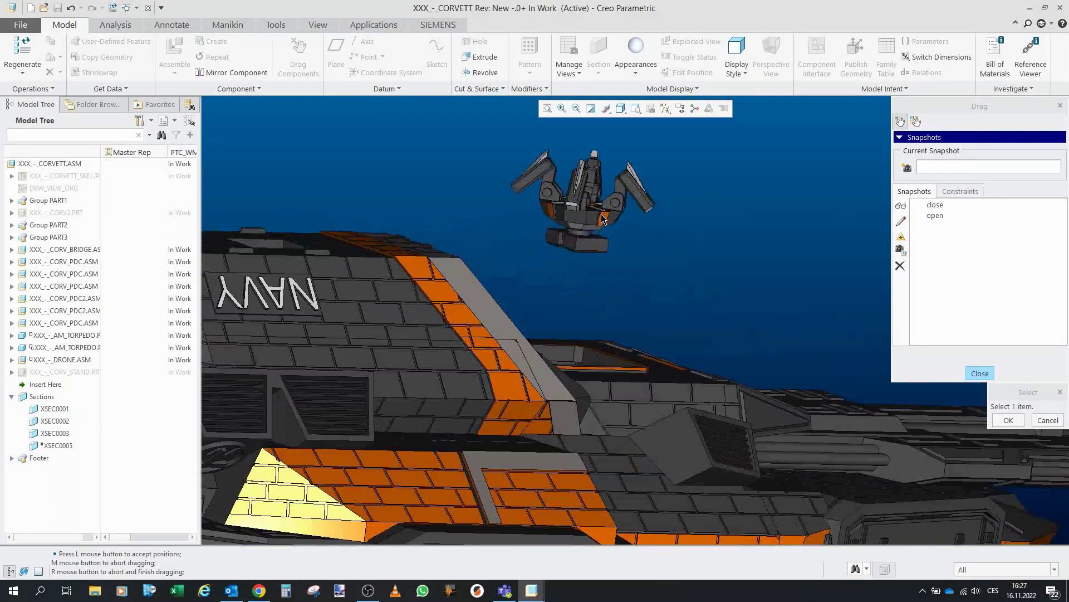
scroll(562, 240, "down", 8)
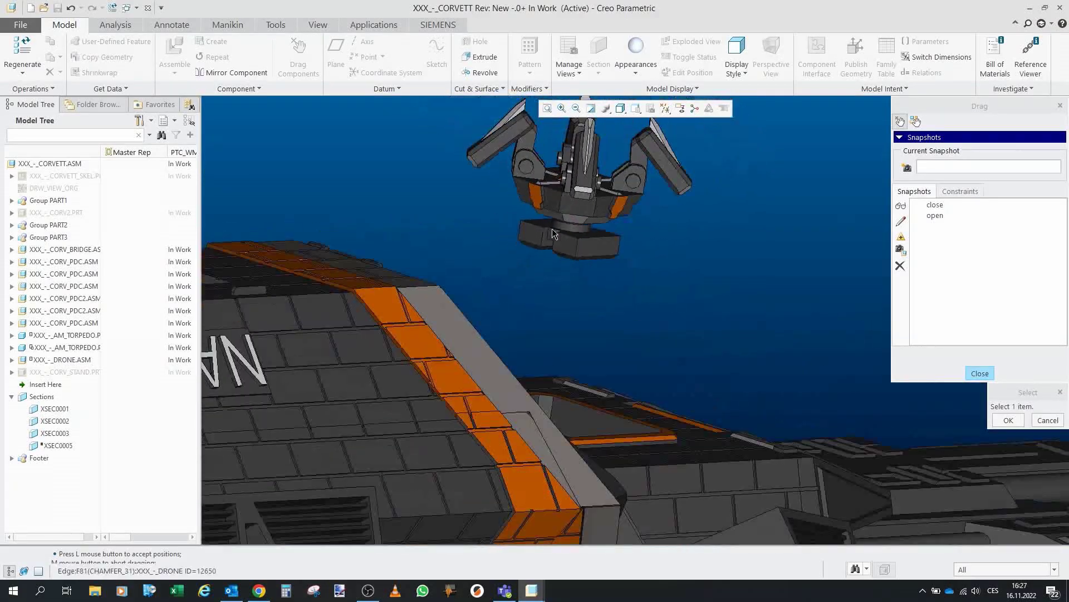
middle_click_drag(567, 196, 579, 191)
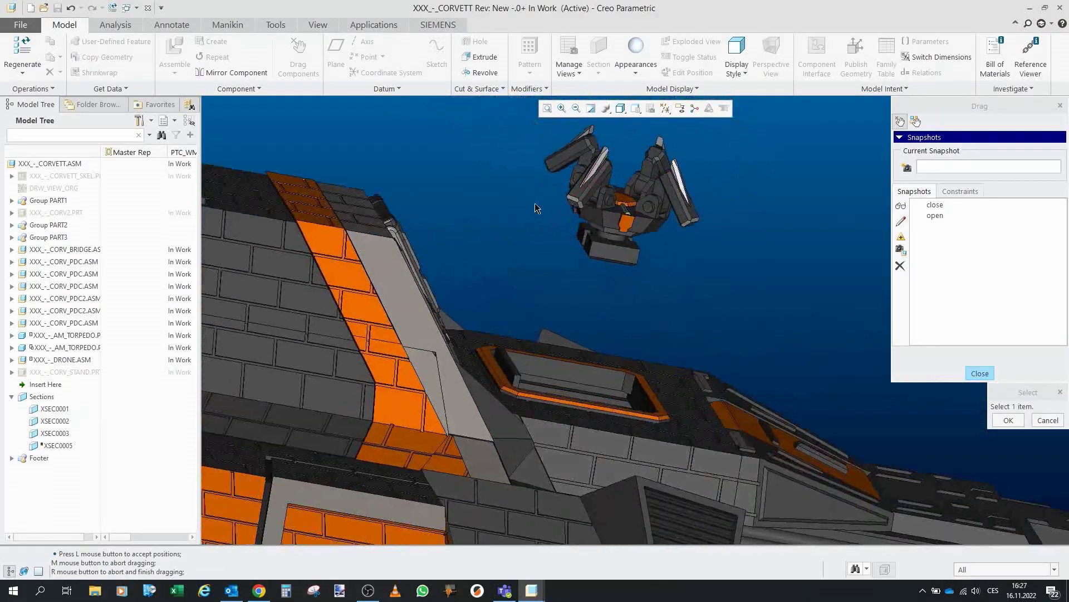
scroll(581, 191, "up", 3)
left_click(574, 184)
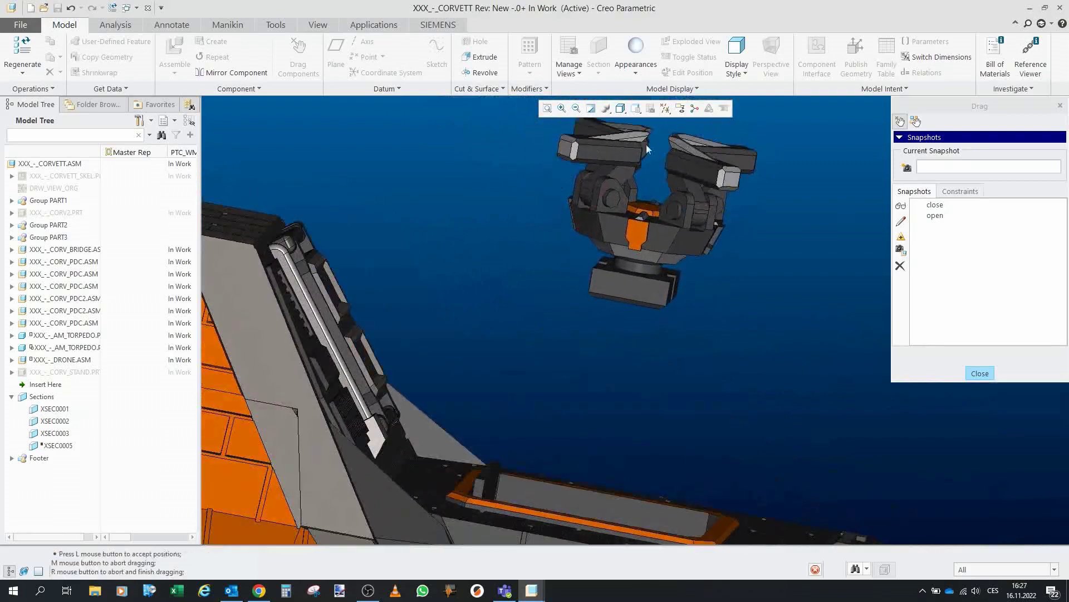
left_click(647, 215)
- Lower the drone back into its underside bay and finish positioning the bay's moving parts
scroll(612, 234, "down", 4)
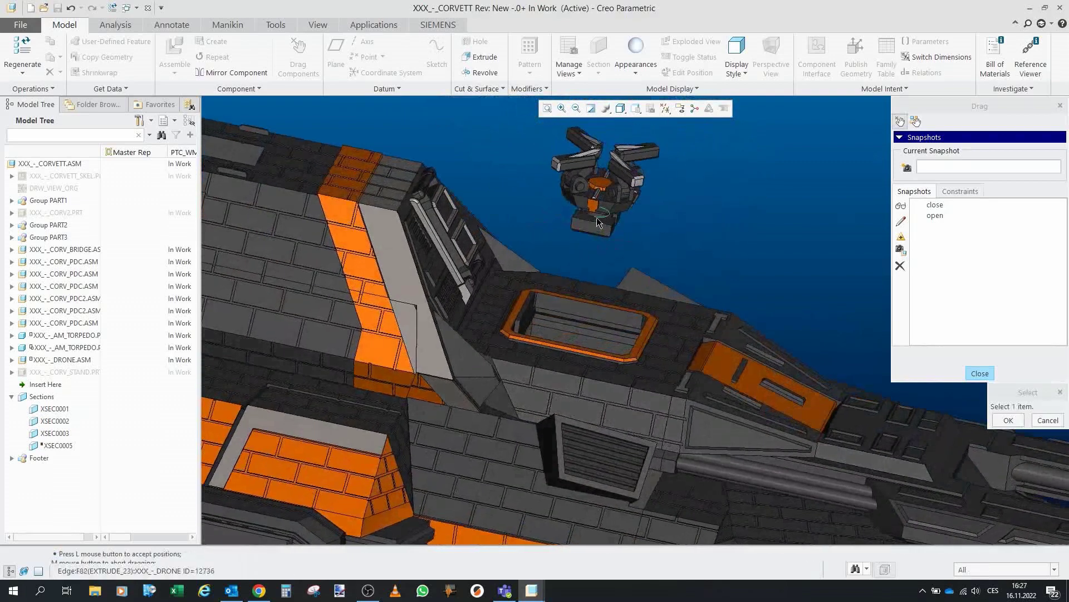
scroll(596, 218, "up", 4)
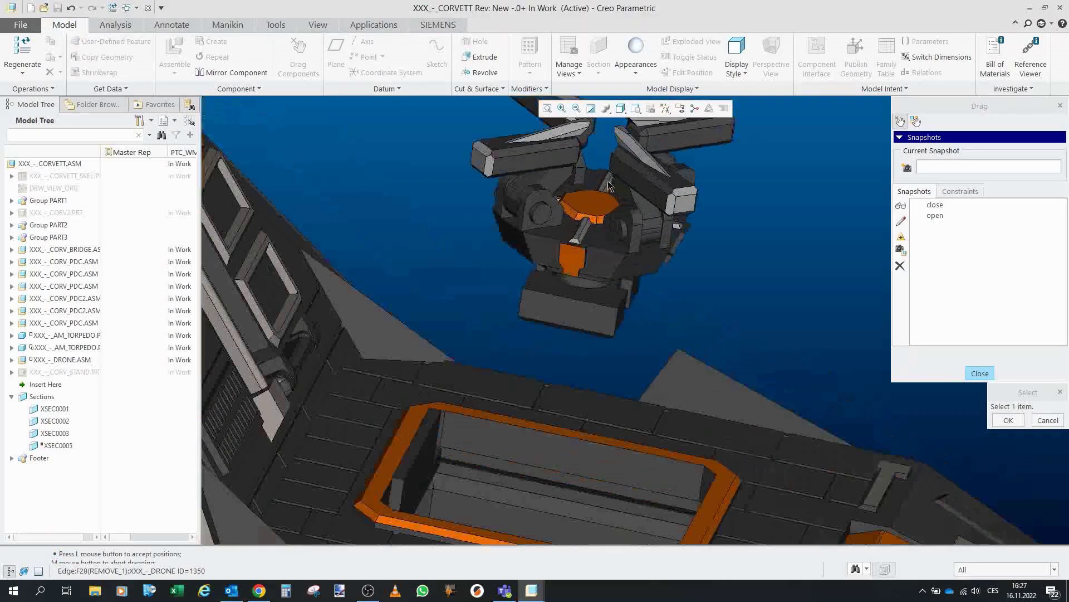
middle_click_drag(566, 233, 576, 278)
scroll(560, 229, "down", 3)
scroll(581, 240, "up", 1)
left_click(559, 235)
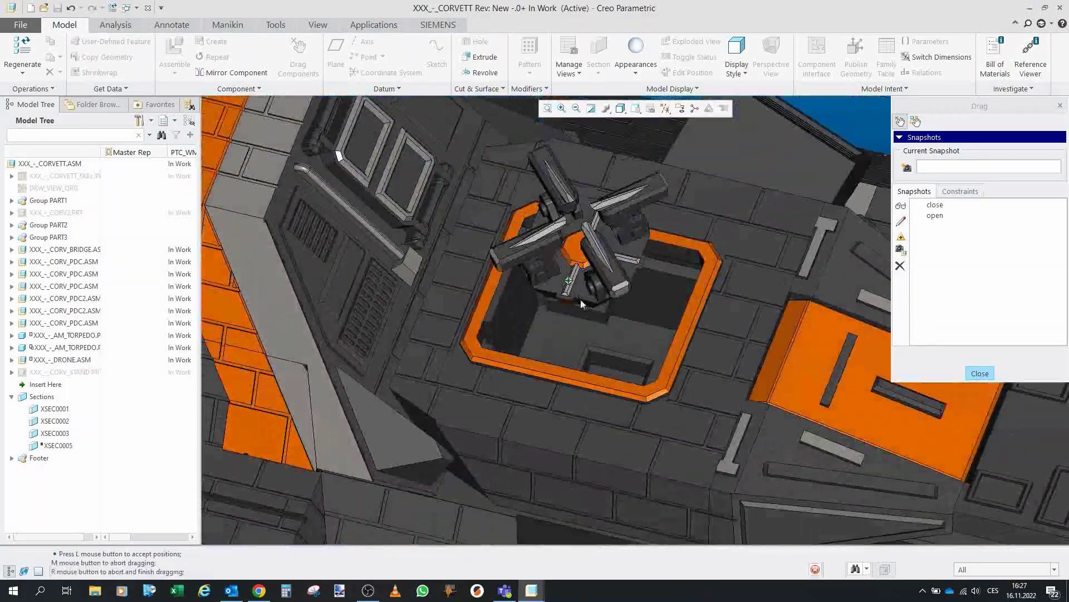
left_click(623, 444)
scroll(622, 374, "up", 1)
mouse_move(622, 375)
middle_mouse_down()
mouse_move(621, 410)
mouse_move(620, 372)
middle_mouse_up()
scroll(593, 317, "up", 3)
mouse_move(594, 317)
middle_mouse_down()
mouse_move(588, 306)
mouse_move(585, 329)
mouse_move(559, 334)
mouse_move(544, 383)
middle_mouse_up()
scroll(582, 317, "down", 3)
left_click(564, 313)
left_click(525, 329)
- Drag open the cover of the upper deck recess in front of the torpedo tubes to expose the octagonal hatch
scroll(534, 326, "up", 3)
scroll(547, 382, "up", 3)
middle_click_drag(554, 346, 564, 427)
scroll(559, 305, "up", 5)
scroll(560, 273, "down", 3)
scroll(612, 276, "up", 4)
left_click(668, 253)
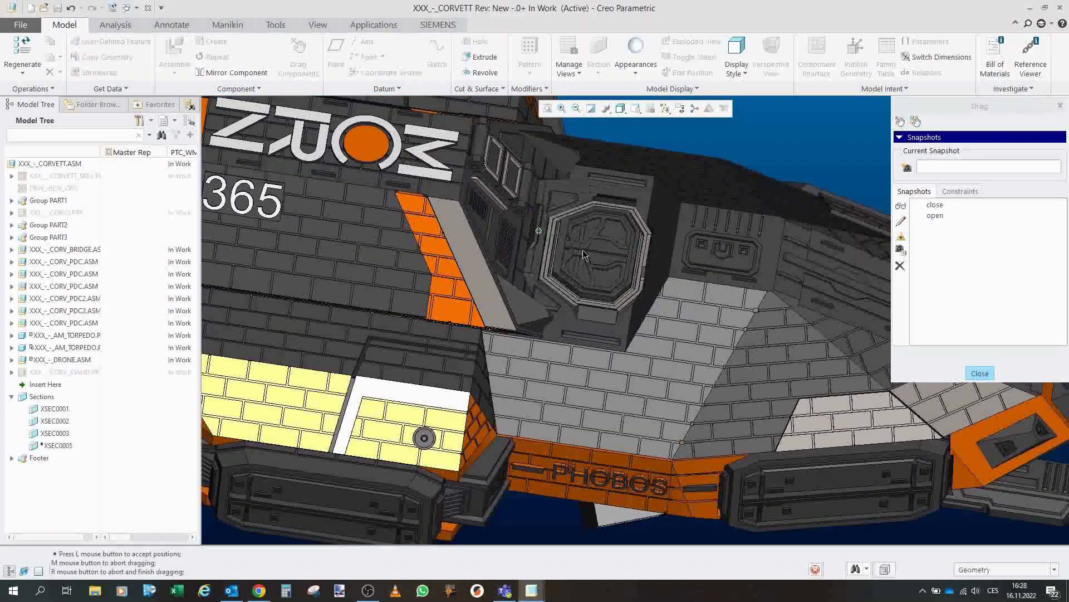
left_click(615, 255)
- Drag the bridge parts inside the open upper deck recess and end the component dragging
mouse_move(628, 257)
middle_mouse_down()
mouse_move(628, 243)
mouse_move(629, 295)
mouse_move(655, 212)
mouse_move(630, 233)
middle_mouse_up()
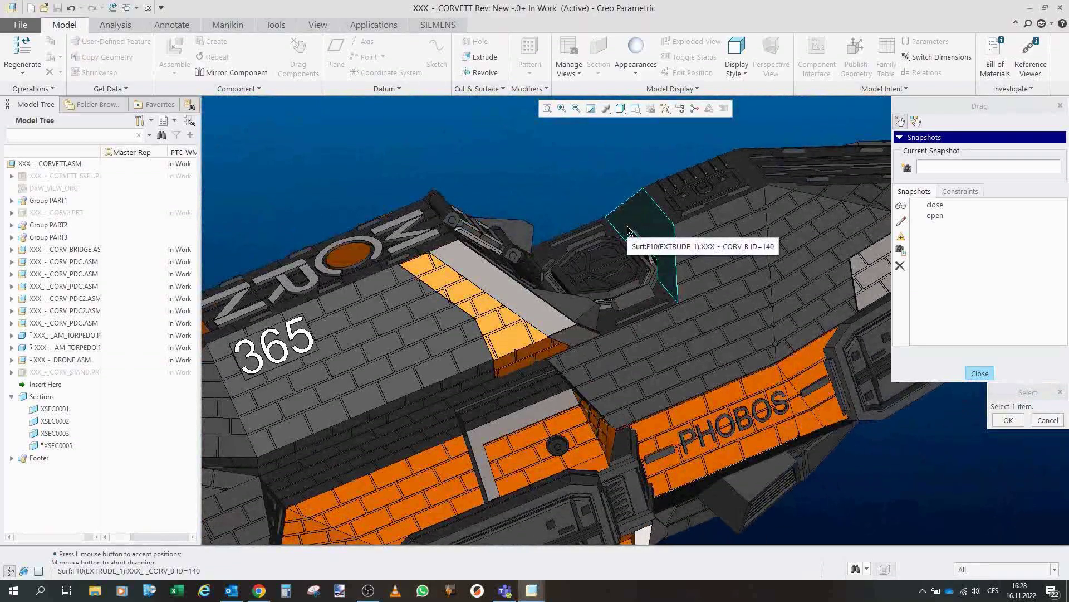
left_click(628, 230)
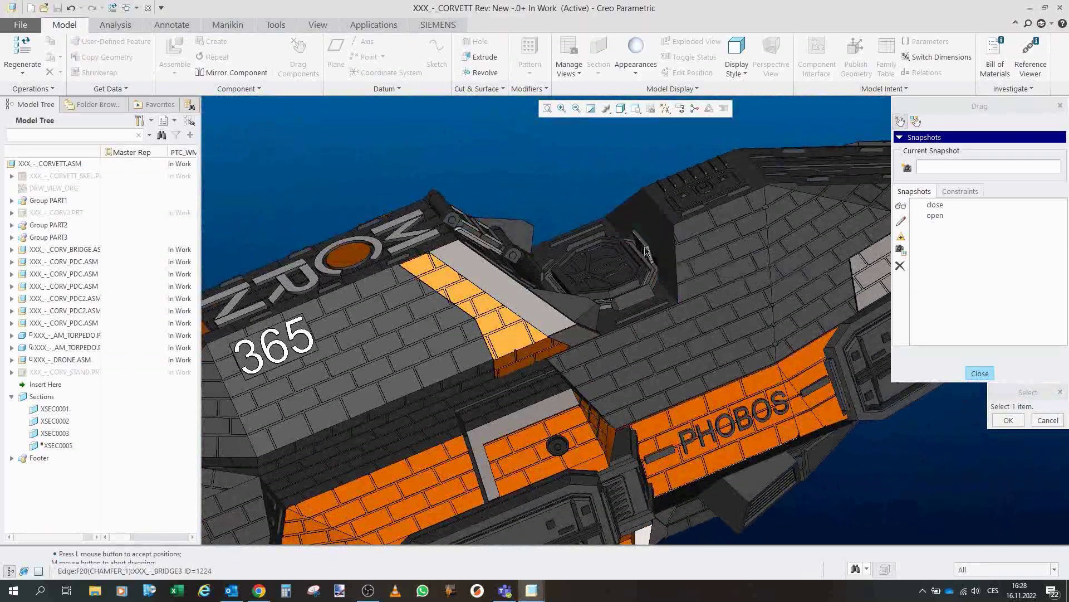
left_click(627, 239)
scroll(522, 212, "up", 5)
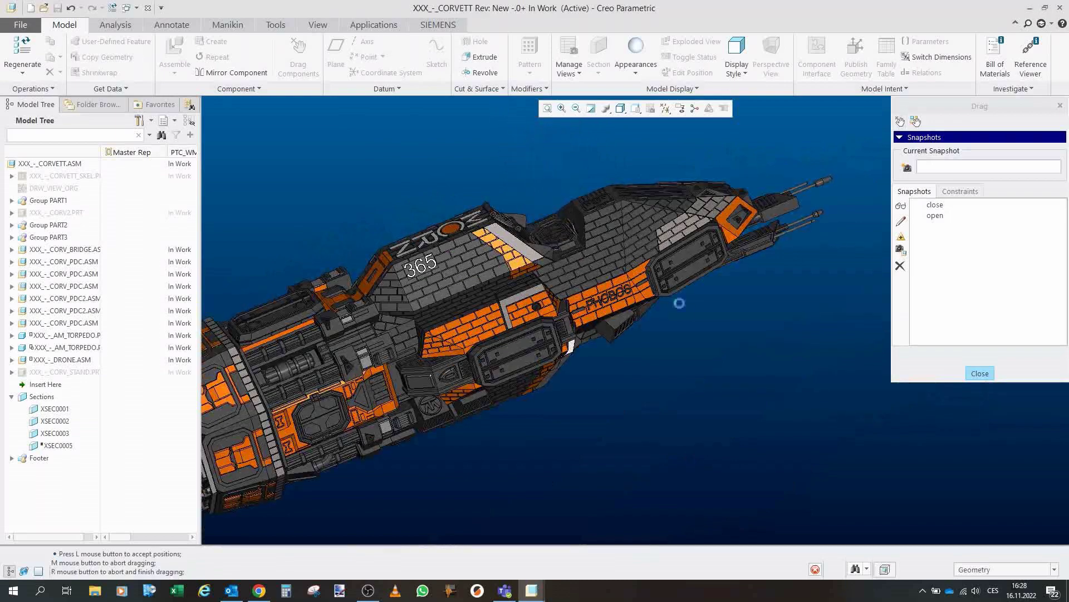
left_click(532, 316)
middle_click(531, 316)
scroll(535, 318, "up", 3)
scroll(606, 299, "down", 3)
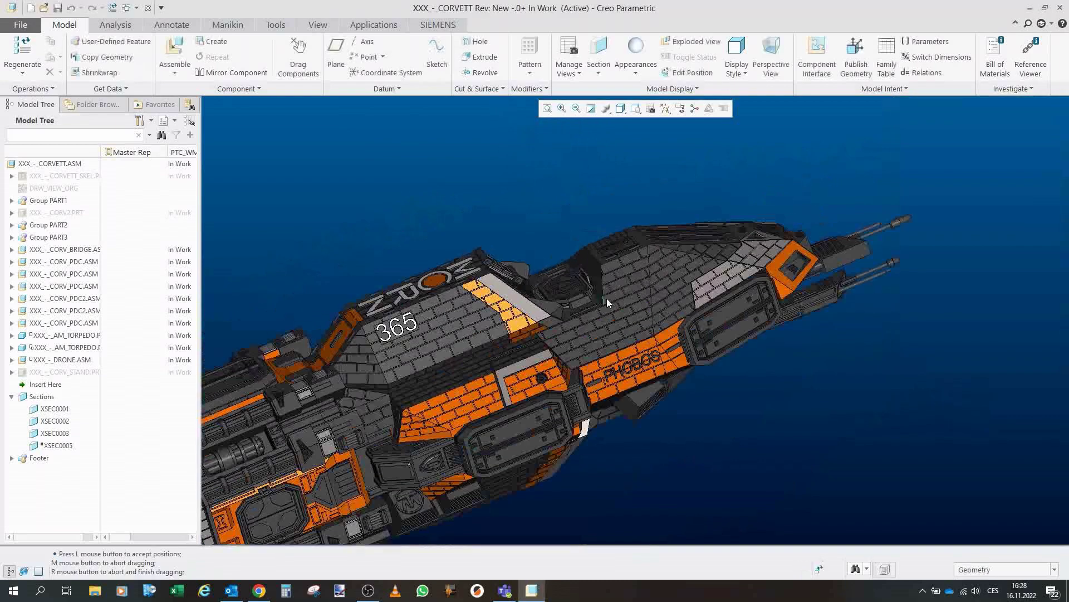
- With Drag Components, close the upper deck recess in front of the torpedo tubes and end the dragging
middle_click_drag(606, 298, 599, 269)
scroll(599, 269, "down", 2)
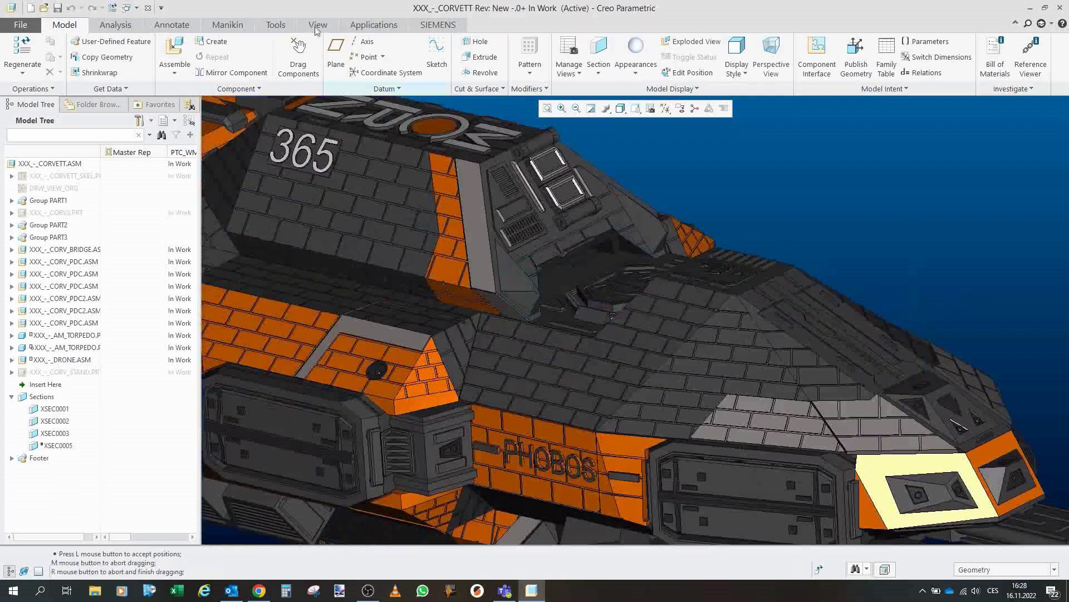
left_click(296, 56)
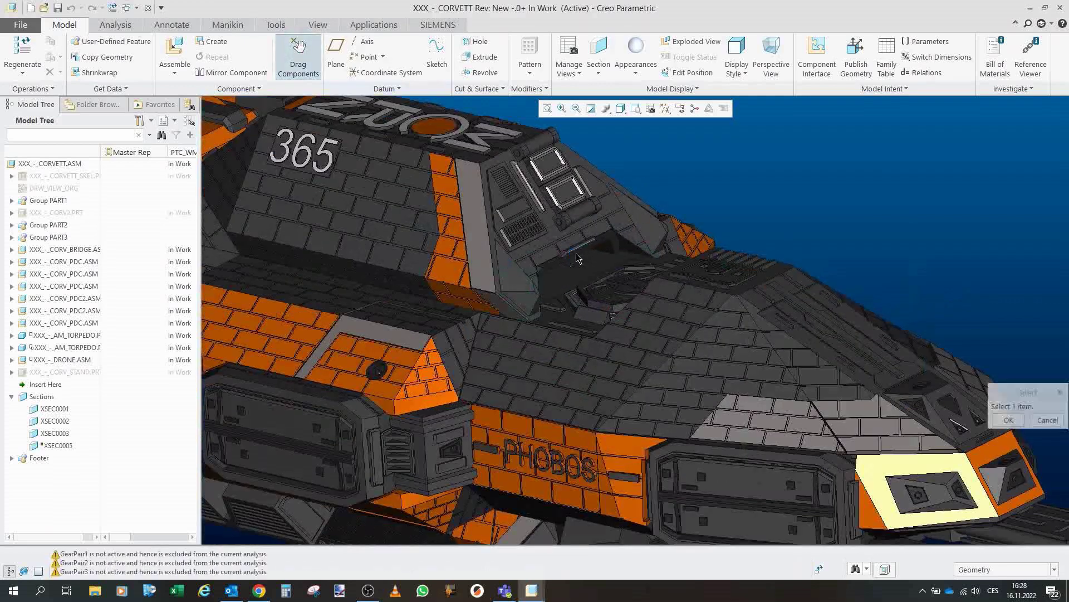
left_click(788, 298)
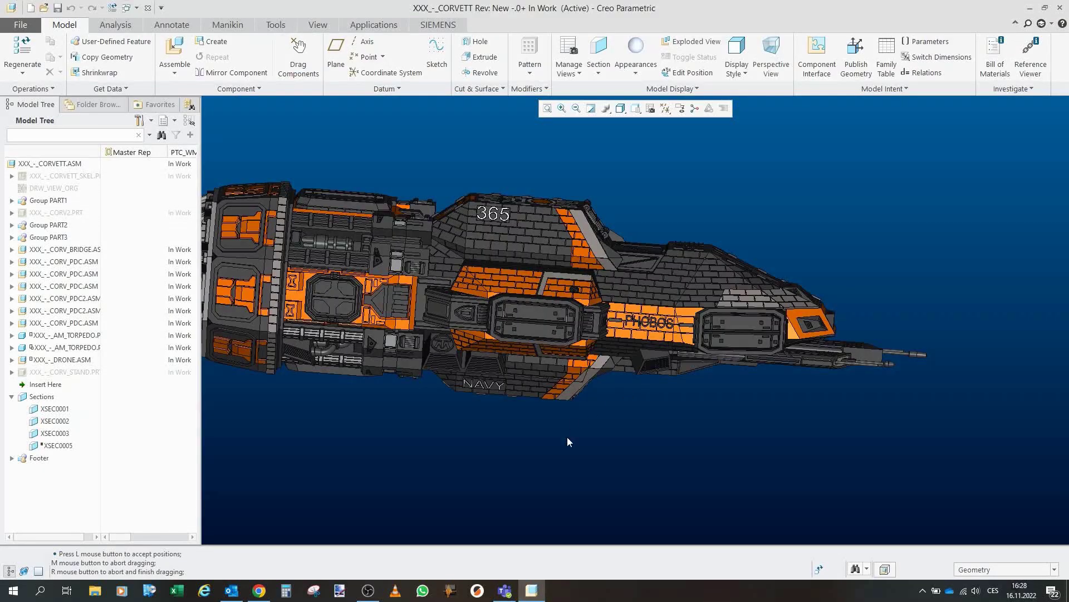
- Examine the whole ship without its stand from the side, above and the engine end
scroll(567, 436, "up", 2)
scroll(493, 430, "down", 3)
middle_click_drag(492, 320, 451, 343)
middle_click_drag(556, 252, 571, 250)
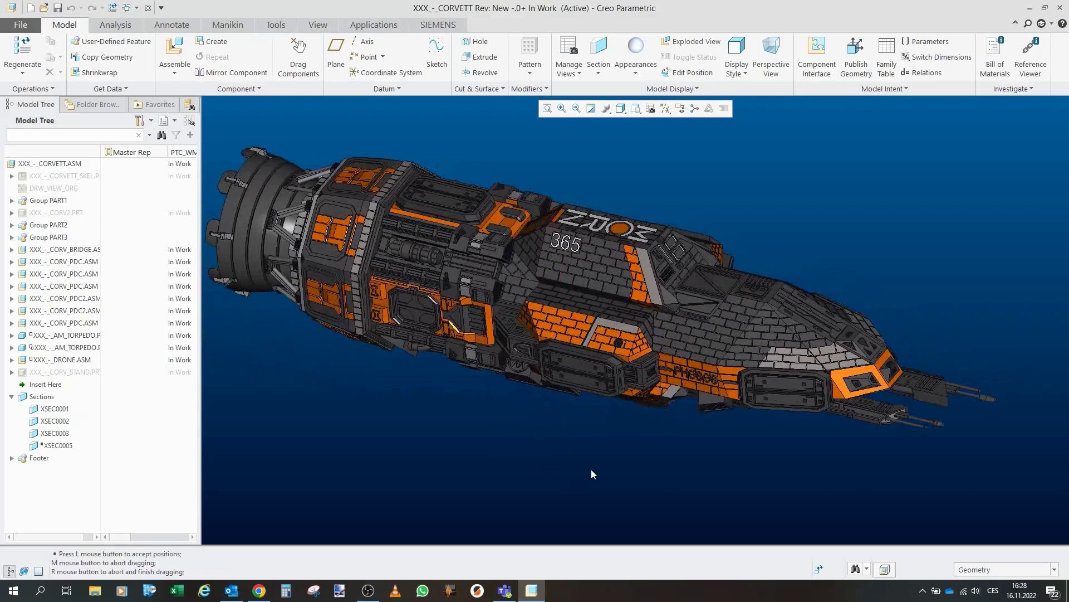
scroll(618, 425, "down", 2)
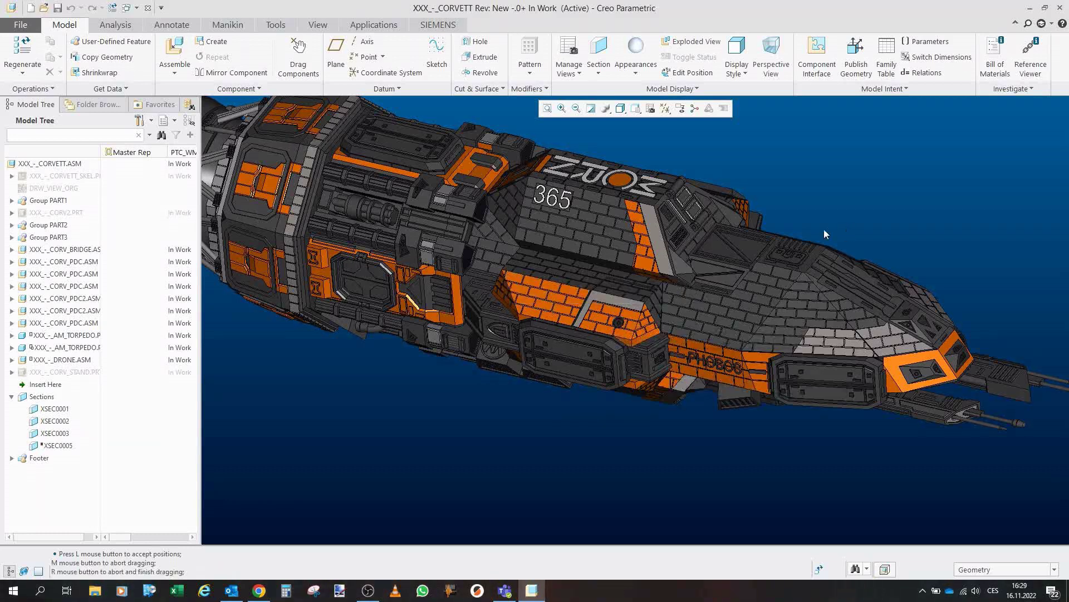
scroll(817, 228, "up", 3)
middle_click_drag(668, 301, 731, 244)
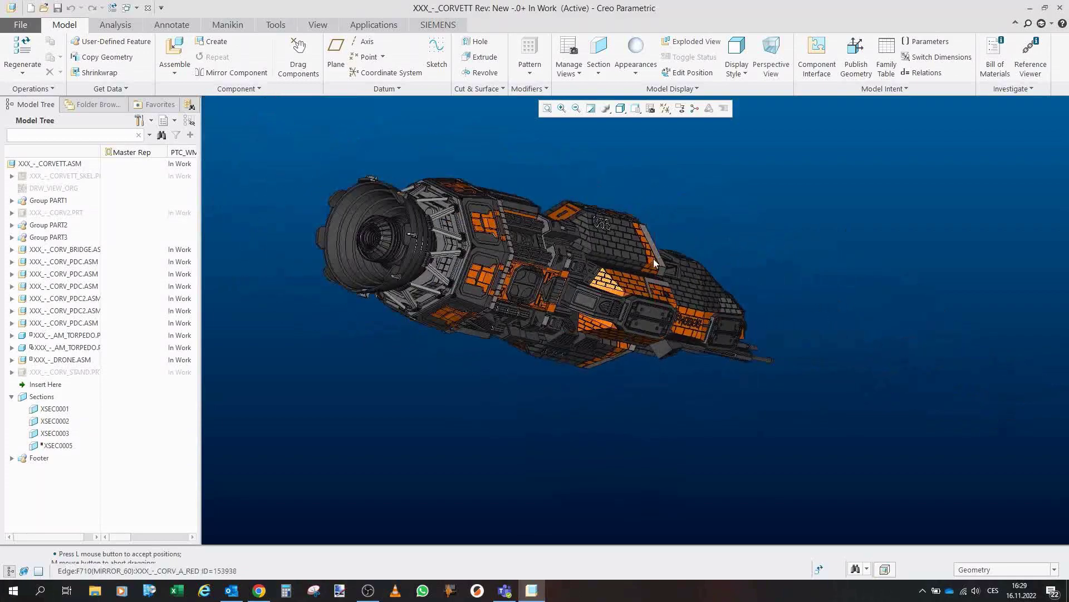
- With Drag Components, apply the saved "open" snapshot to deploy the gun bays and finish dragging
middle_click_drag(619, 246, 640, 304)
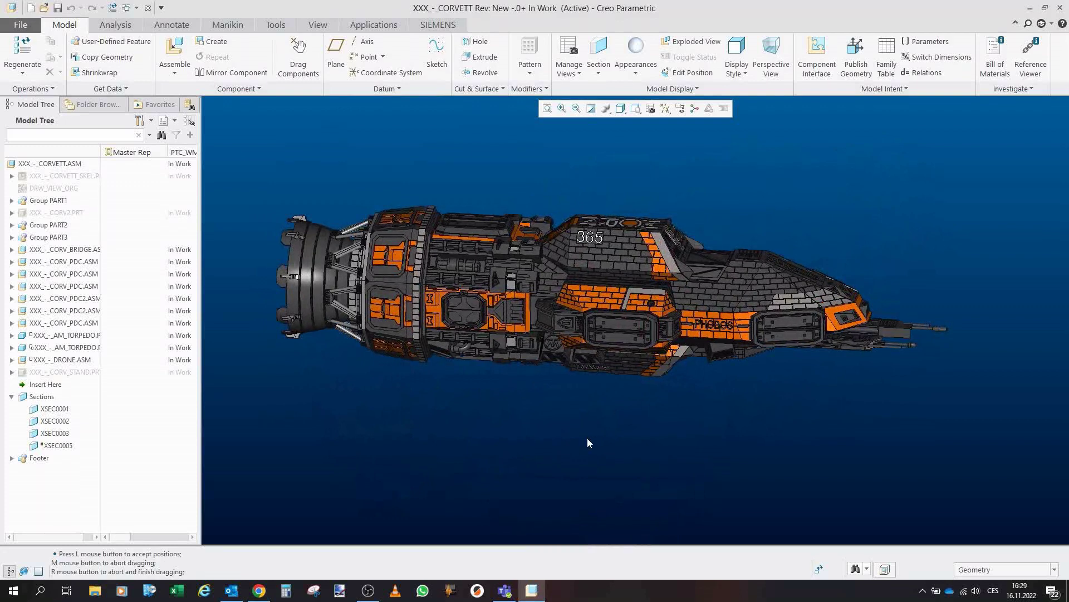
middle_click_drag(623, 337, 546, 301)
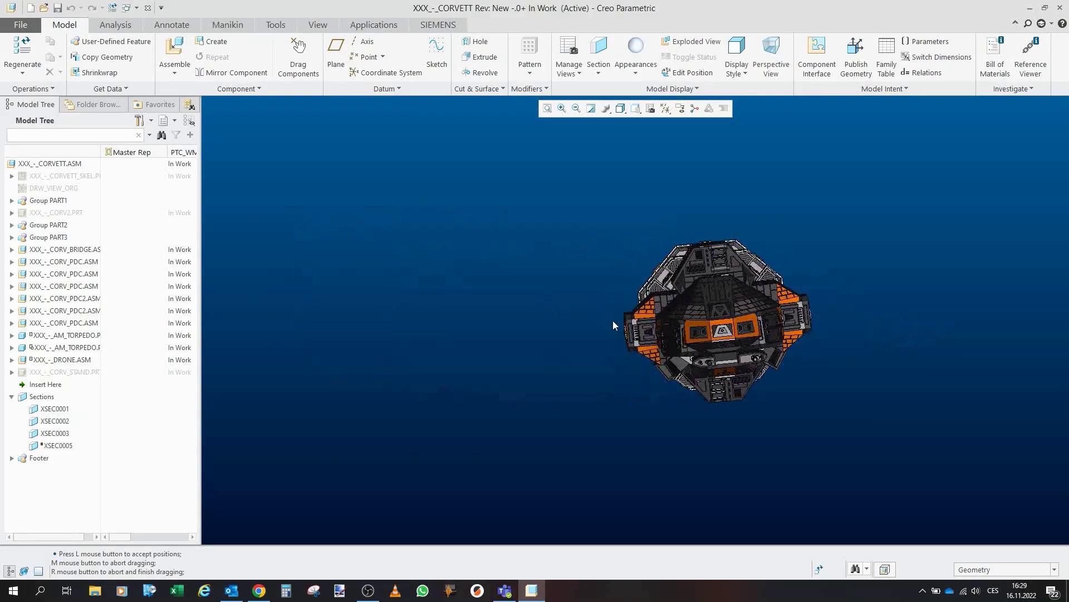
middle_click_drag(613, 319, 530, 403)
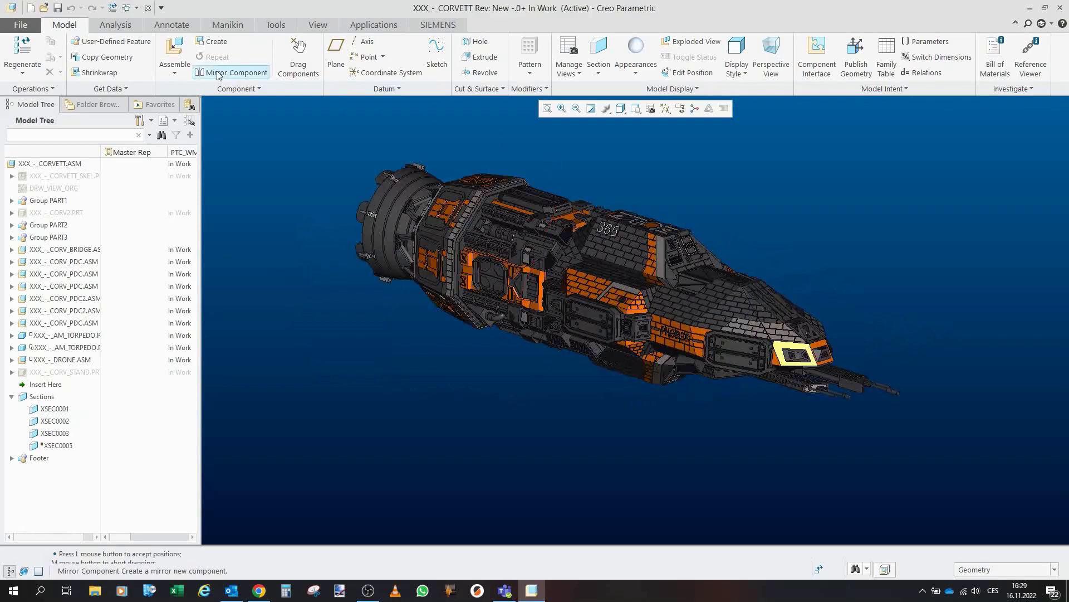
left_click(321, 56)
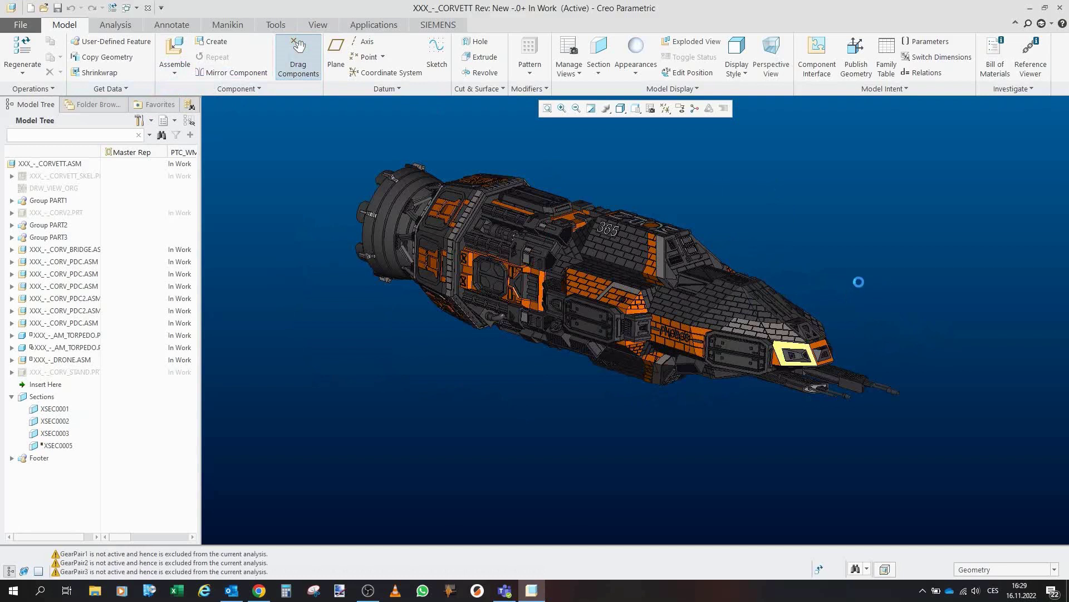
left_click(938, 217)
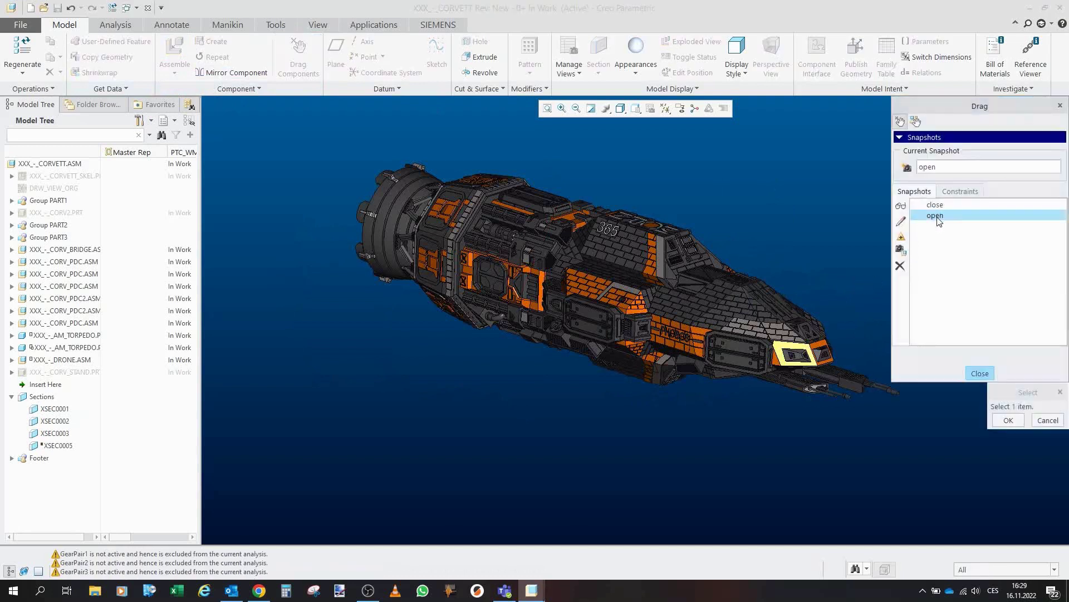
left_click(980, 373)
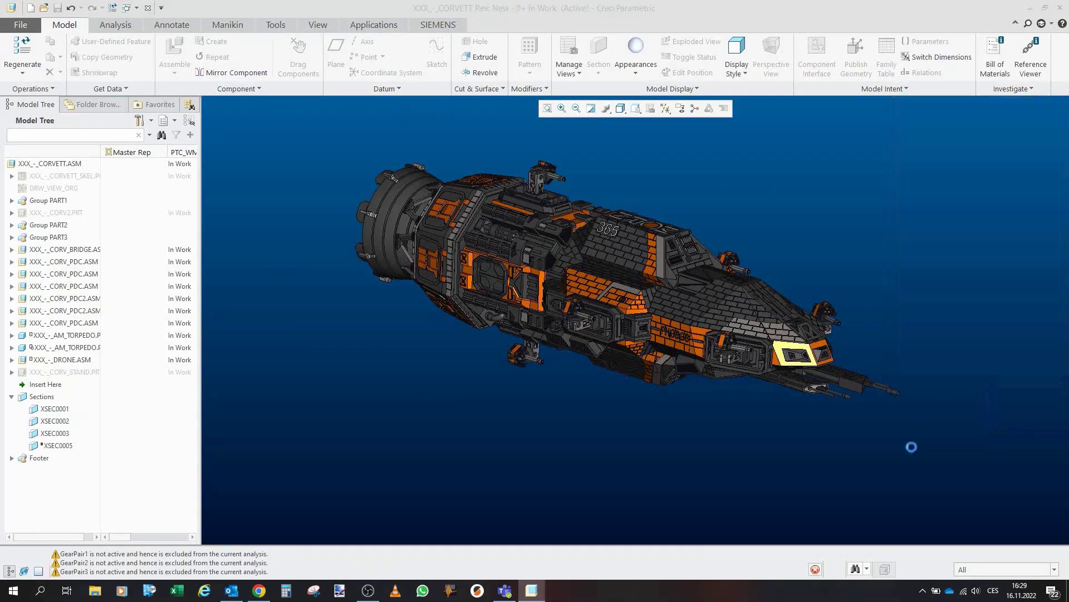
- With Drag Components, swing open the torpedo tube cover near the 365 marking and pull the torpedoes partly out of their tubes
mouse_move(591, 260)
middle_mouse_down()
mouse_move(560, 241)
mouse_move(603, 263)
middle_mouse_up()
left_click(311, 53)
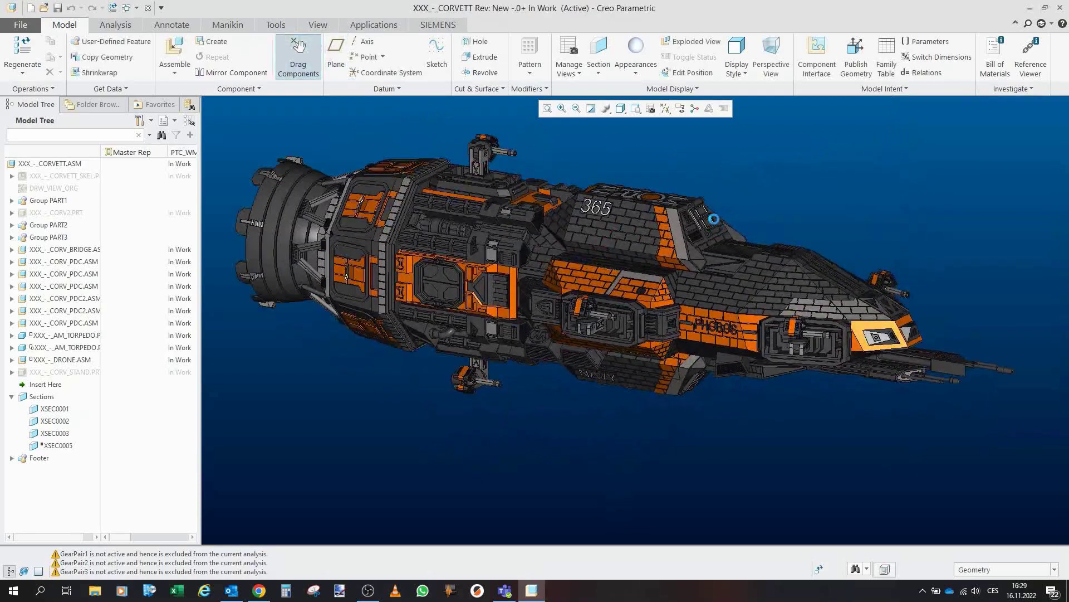
scroll(709, 214, "up", 5)
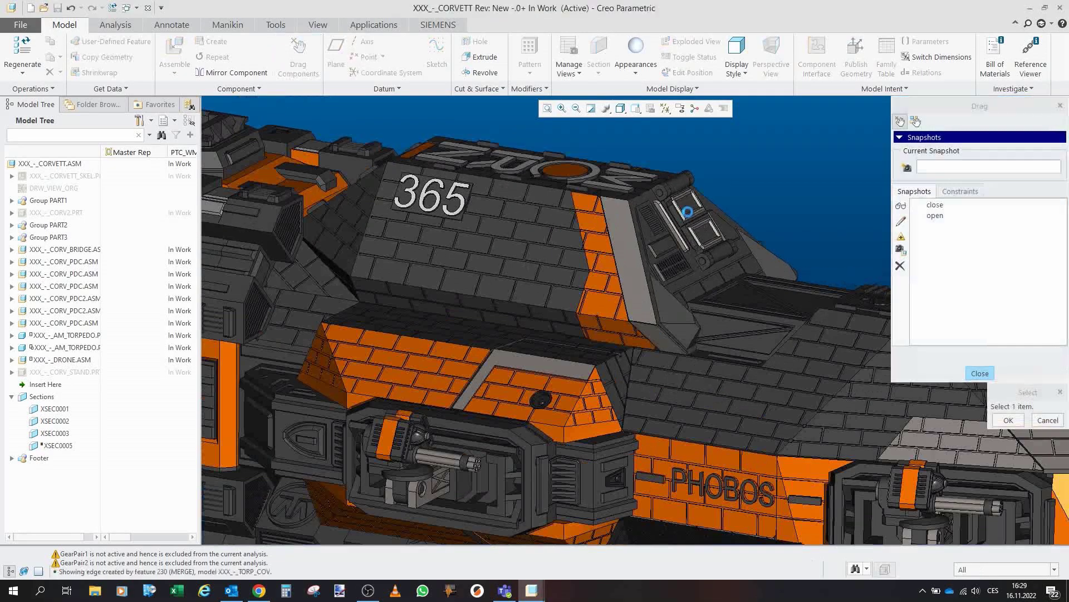
left_click(656, 193)
left_click(675, 205)
left_click(818, 248)
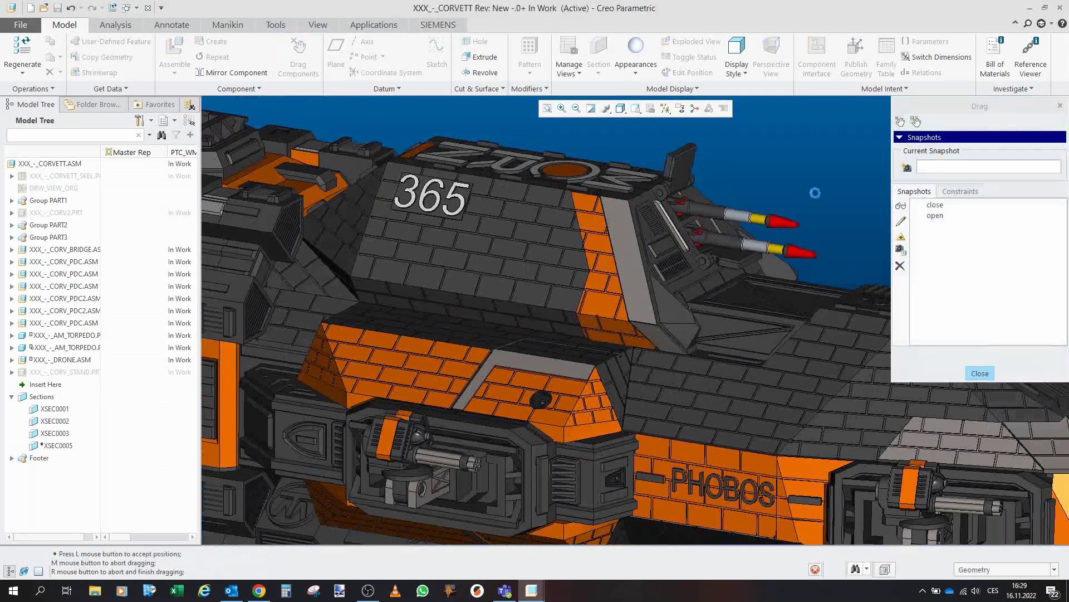
middle_click(578, 226)
- Examine the hull underside around the NAVY lettering, the rectangular recess and the X-marked hatch
scroll(580, 234, "down", 5)
mouse_move(505, 255)
middle_mouse_down()
mouse_move(505, 226)
mouse_move(617, 183)
mouse_move(442, 271)
mouse_move(522, 296)
mouse_move(480, 256)
middle_mouse_up()
left_click(617, 183)
scroll(516, 275, "down", 2)
scroll(566, 371, "down", 2)
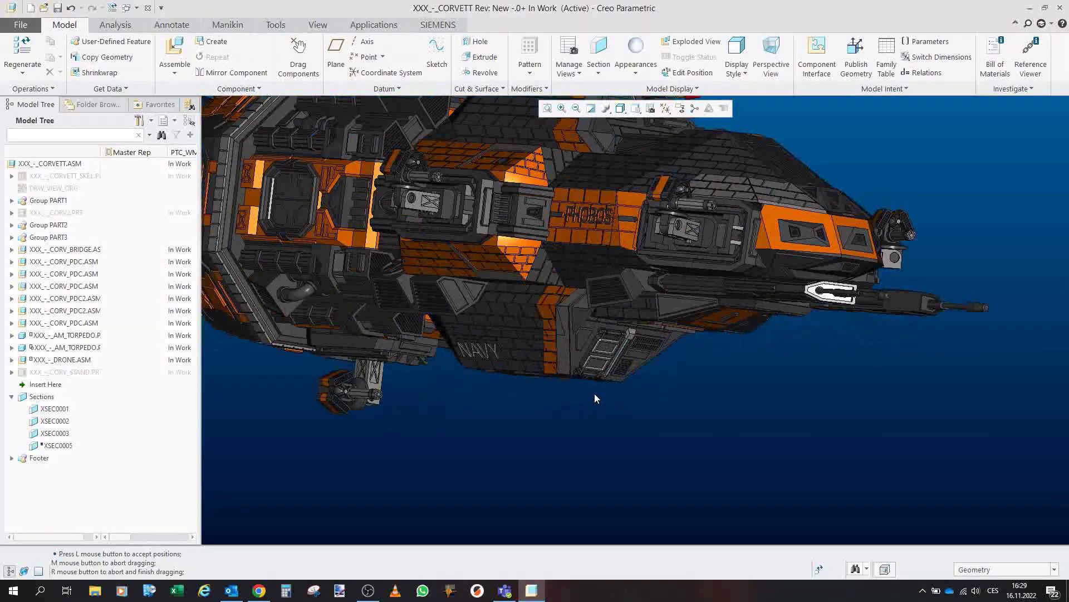
scroll(606, 520, "down", 3)
scroll(553, 499, "down", 5)
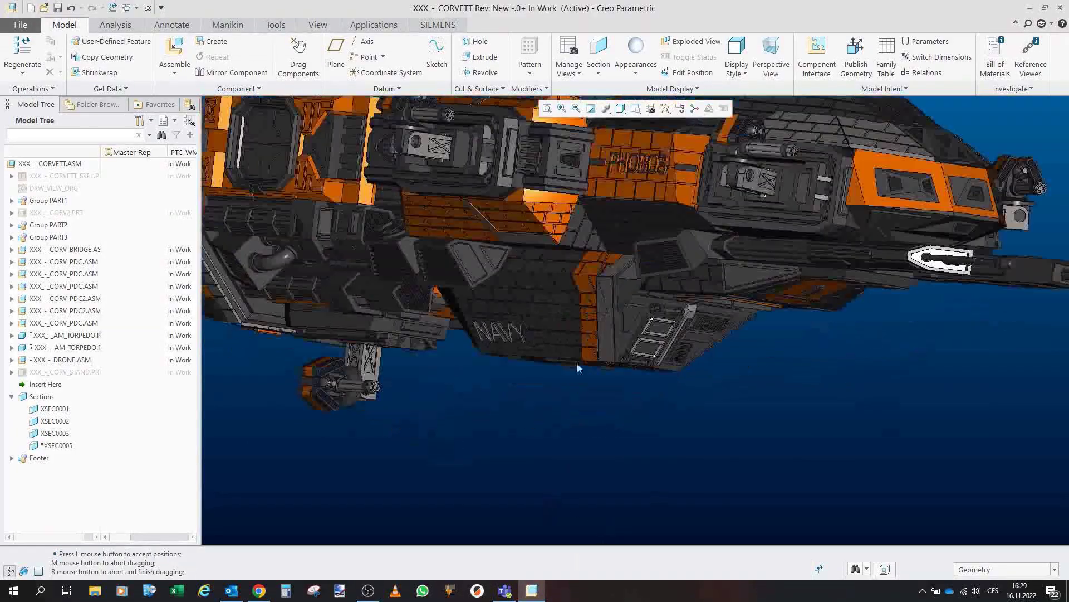
middle_click_drag(563, 334, 602, 277)
scroll(461, 318, "up", 1)
scroll(494, 440, "up", 3)
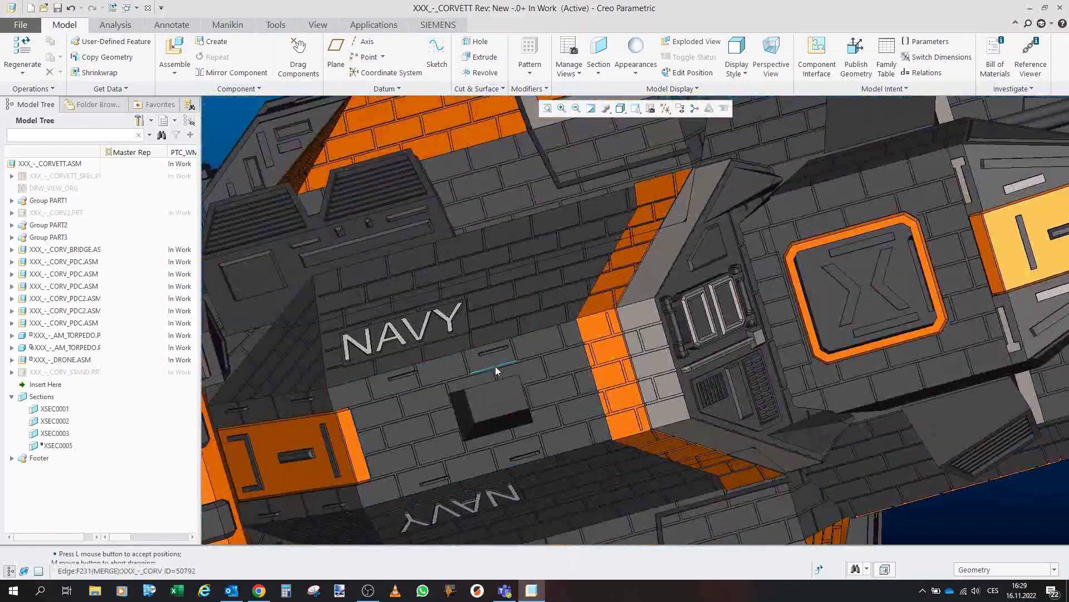
middle_click_drag(496, 366, 490, 396)
scroll(490, 381, "down", 3)
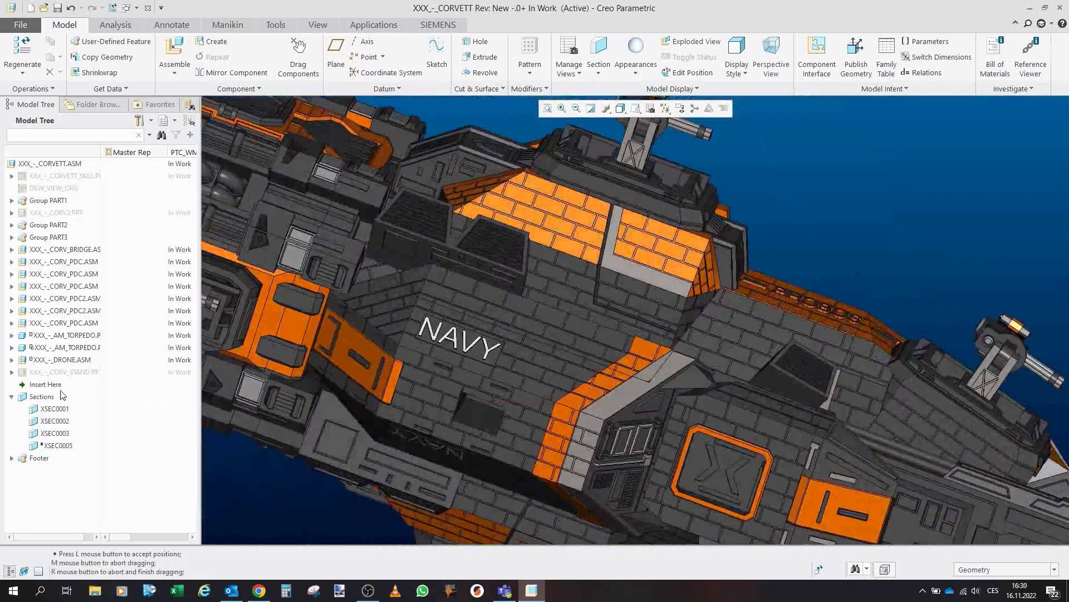
- Unhide the XXX_-_CORV_STAND part to view how it fits the hull underside, and hide it again
left_click(92, 374)
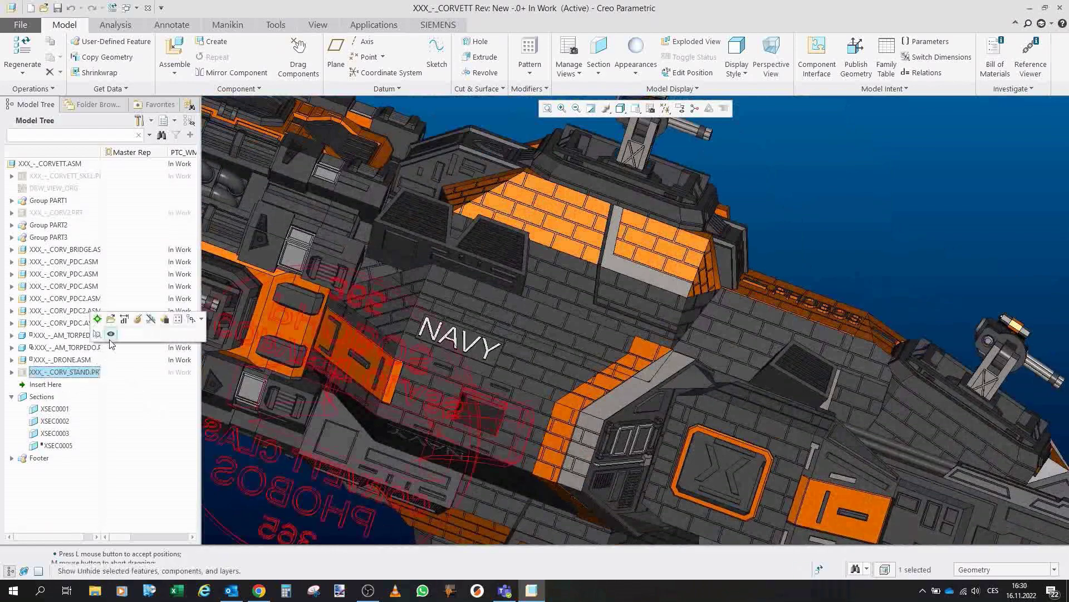
left_click(110, 340)
scroll(550, 348, "down", 3)
middle_click_drag(551, 348, 497, 362)
left_click(571, 451)
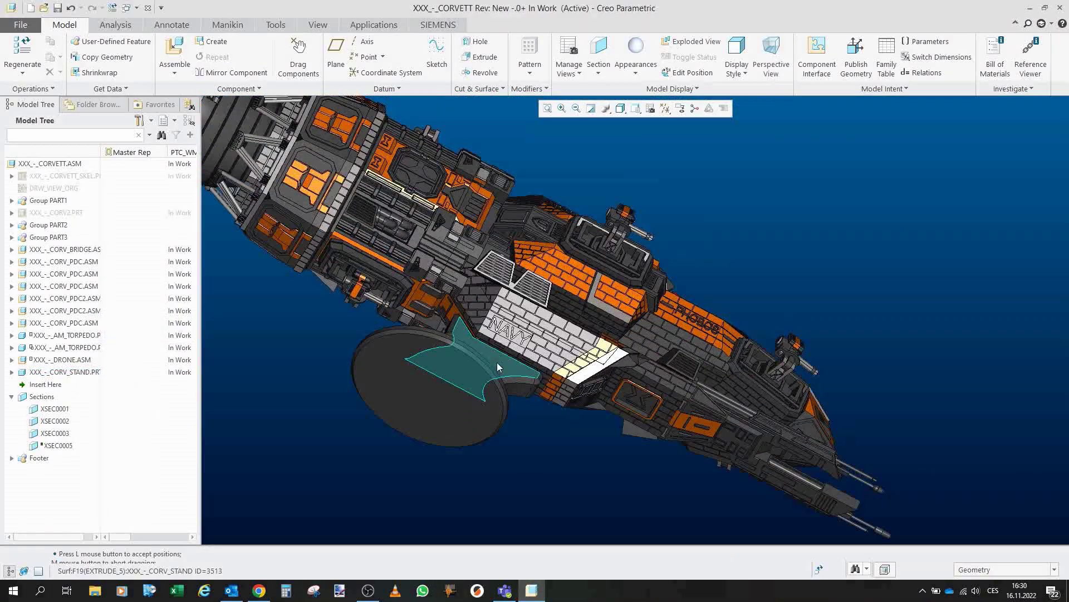
left_click(84, 373)
left_click(109, 338)
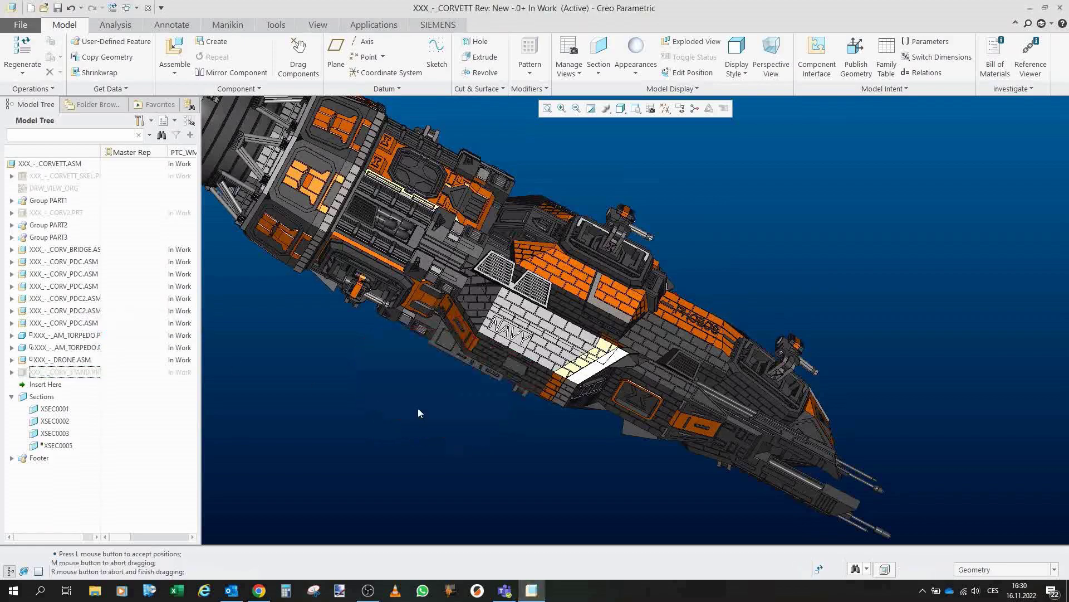
- Examine the ship with deployed guns and extended torpedoes from the side and from below
middle_click_drag(518, 340, 438, 315)
middle_click_drag(515, 313, 478, 327)
middle_click_drag(623, 254, 667, 267)
scroll(668, 266, "down", 3)
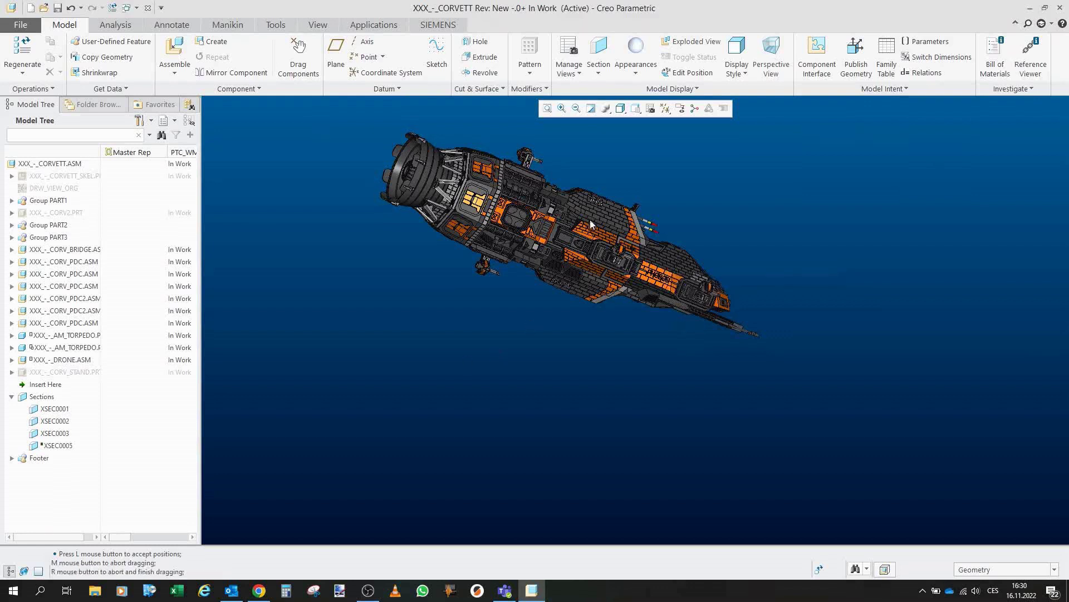
scroll(520, 323, "up", 5)
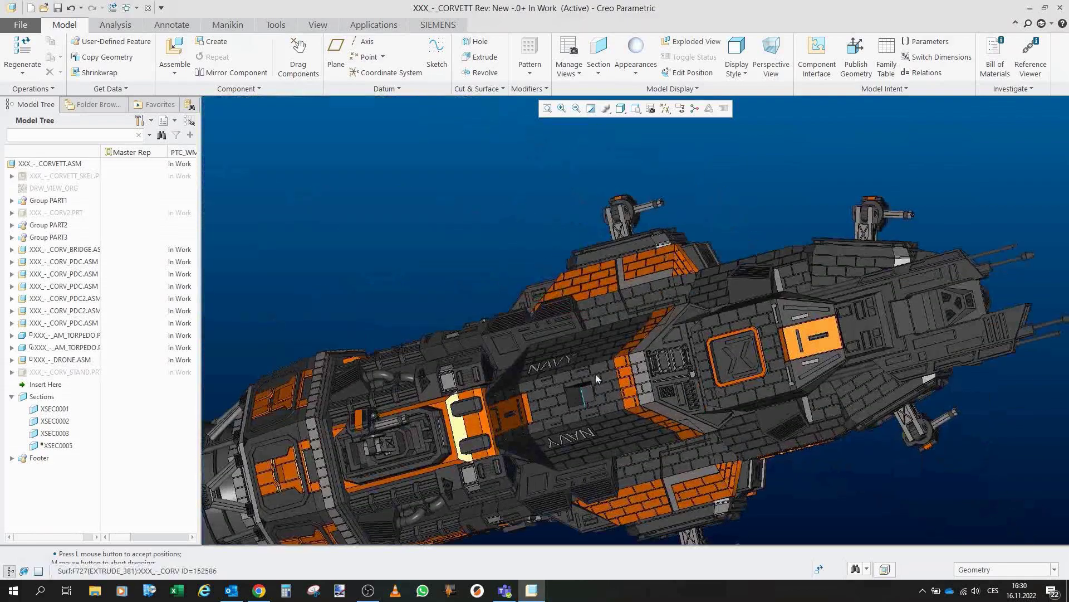
scroll(550, 366, "up", 3)
middle_click_drag(586, 386, 602, 465)
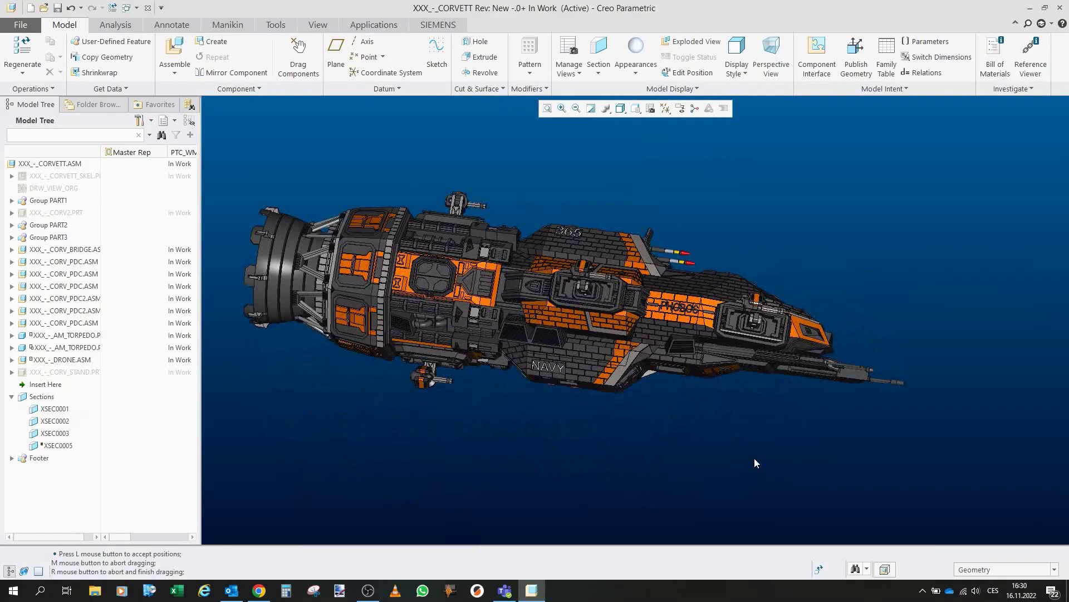
middle_click_drag(490, 343, 480, 311)
mouse_move(572, 378)
middle_mouse_down()
mouse_move(575, 419)
mouse_move(609, 361)
mouse_move(580, 354)
mouse_move(577, 370)
mouse_move(573, 355)
mouse_move(582, 367)
middle_mouse_up()
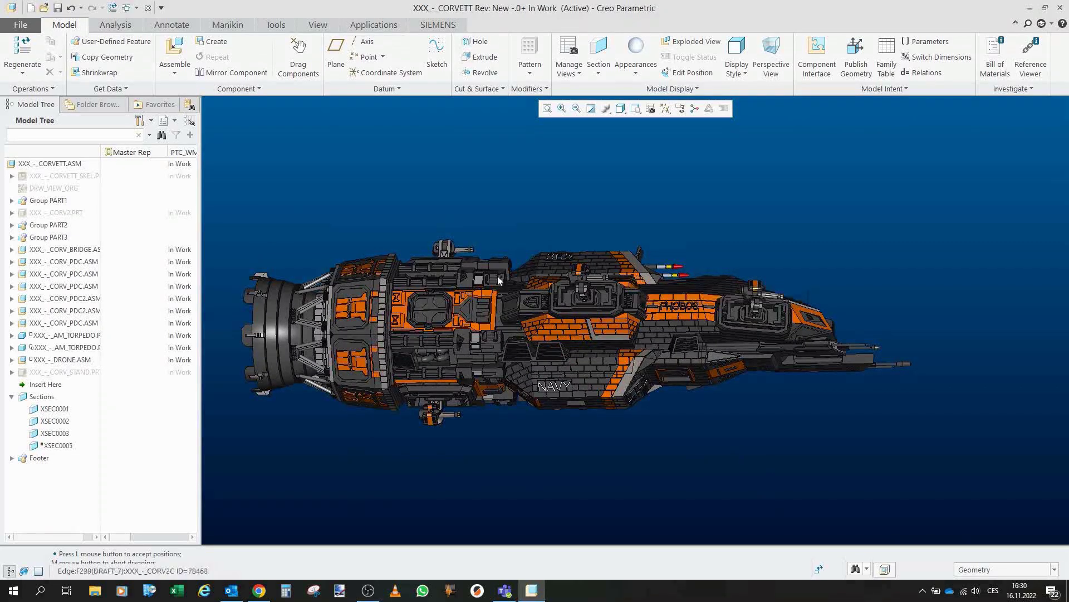
middle_click_drag(639, 279, 500, 292)
middle_click_drag(545, 173, 595, 176)
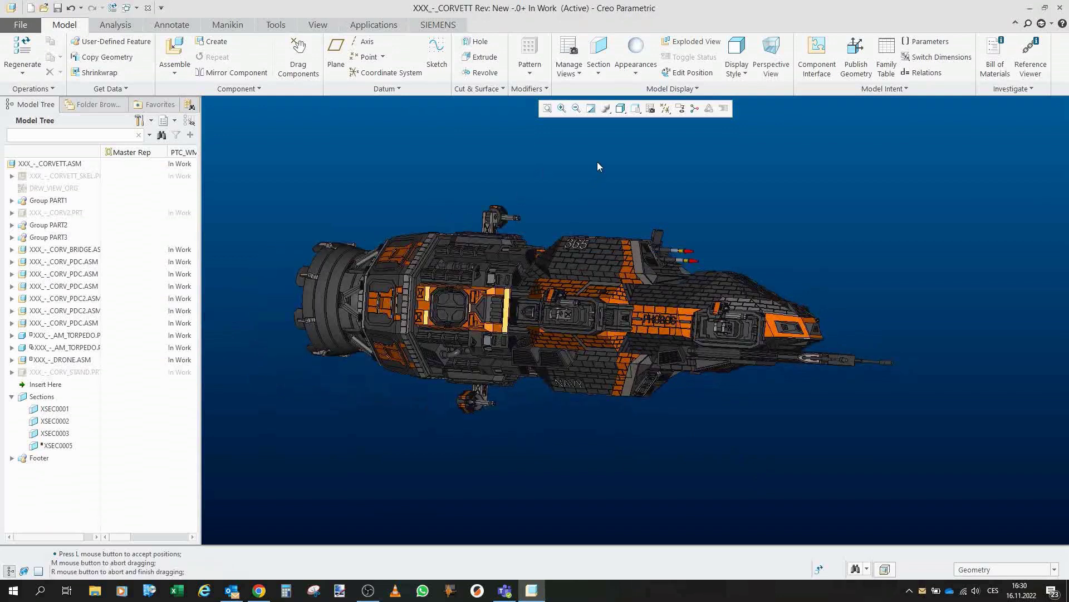
- Inspect the belly and flank up close, and view the whole armed ship at an angle from its nose side
middle_click_drag(626, 181, 588, 377)
scroll(588, 377, "up", 5)
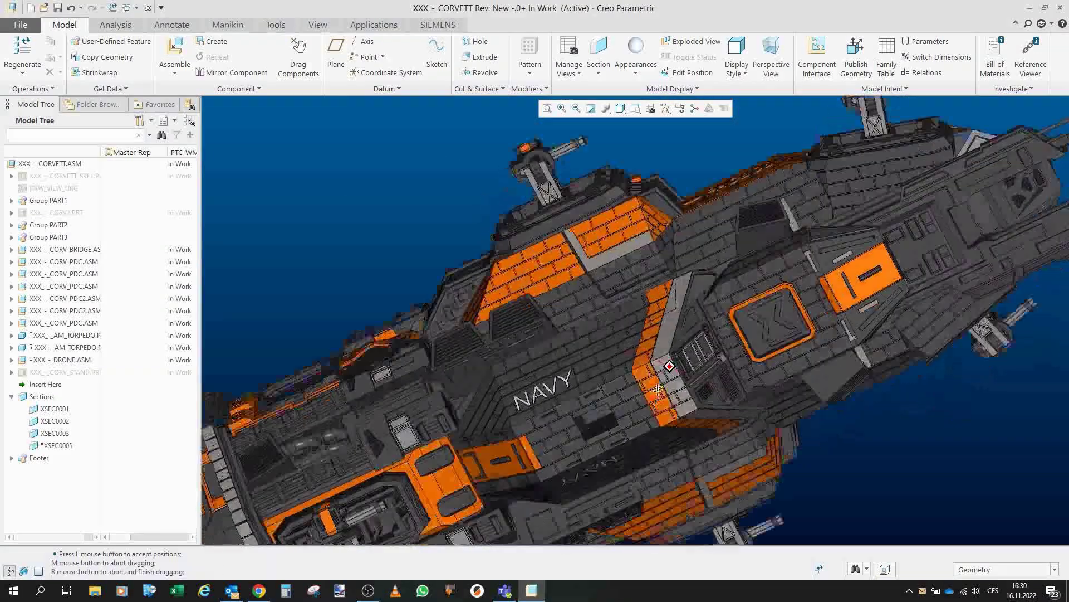
middle_click_drag(658, 389, 680, 419)
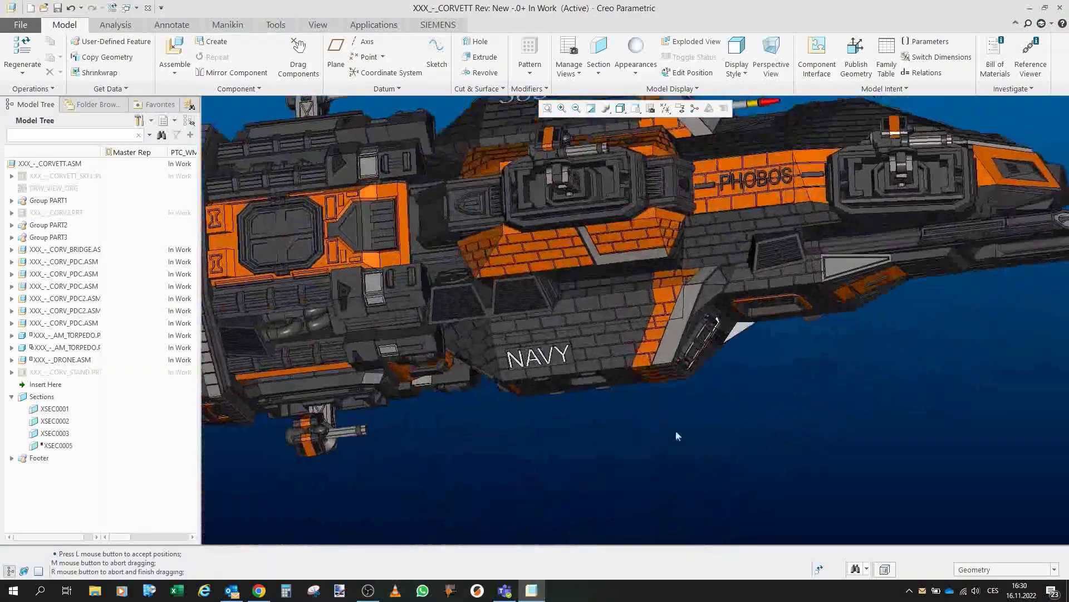
scroll(668, 336, "up", 1)
scroll(468, 264, "up", 3)
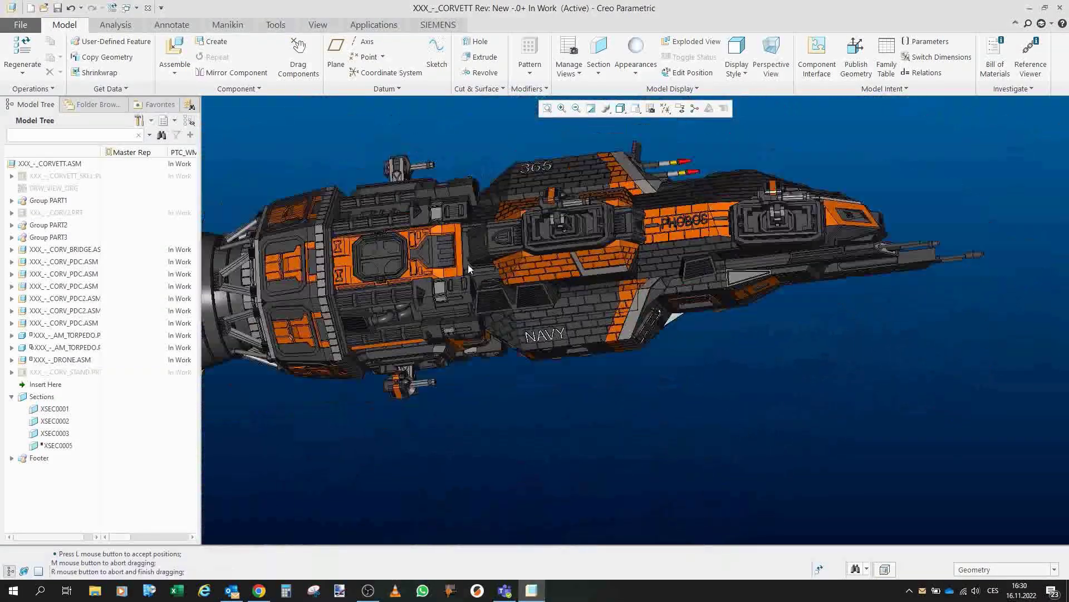
middle_click_drag(501, 226, 696, 432)
scroll(611, 325, "down", 2)
middle_click_drag(611, 328, 798, 202)
scroll(566, 209, "up", 2)
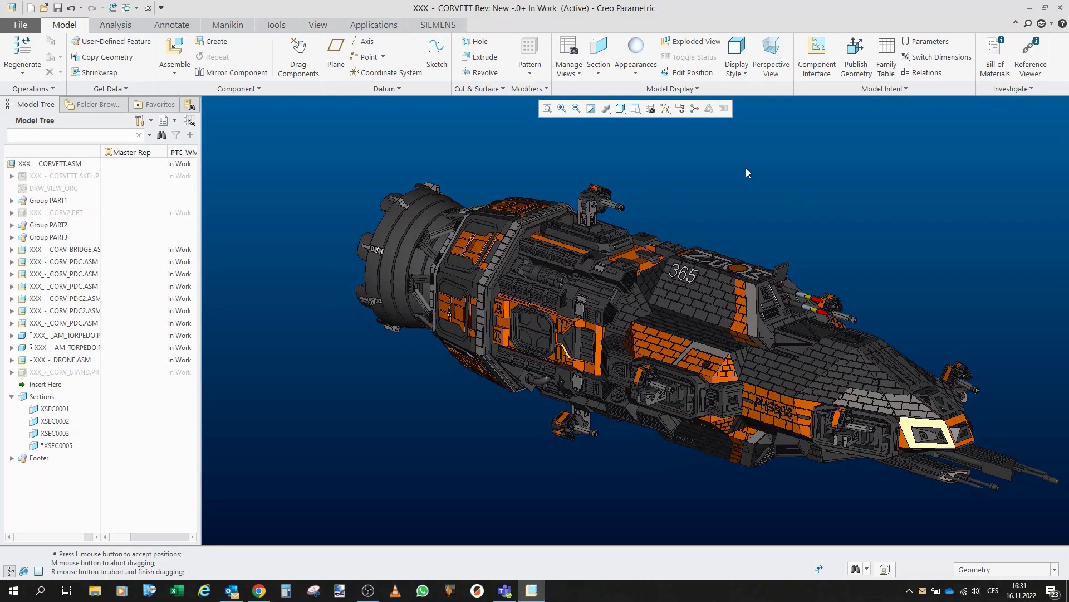
middle_click_drag(826, 221, 789, 219, "shift")
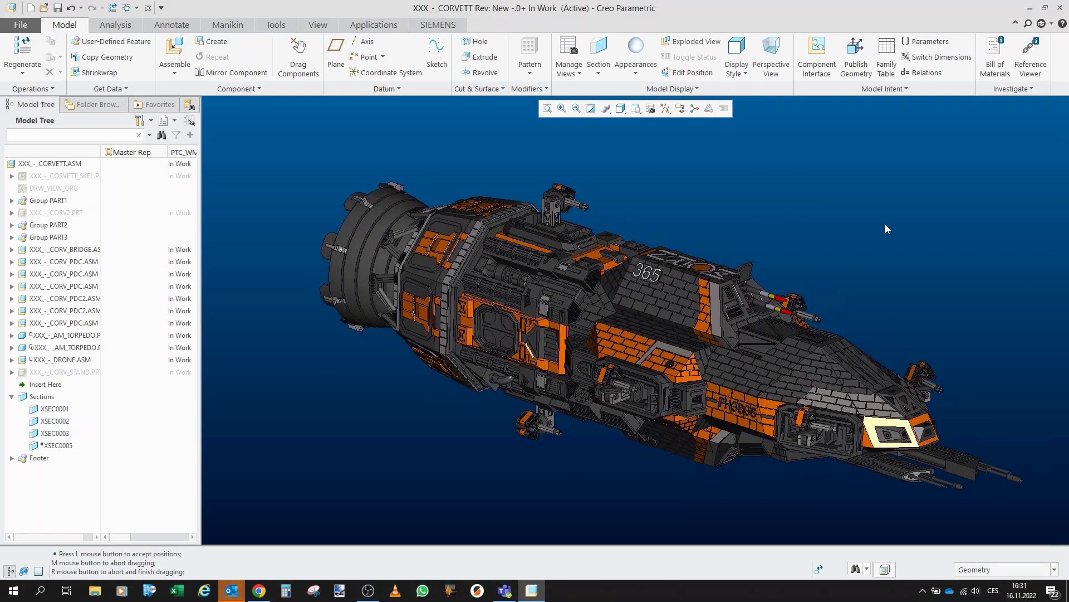